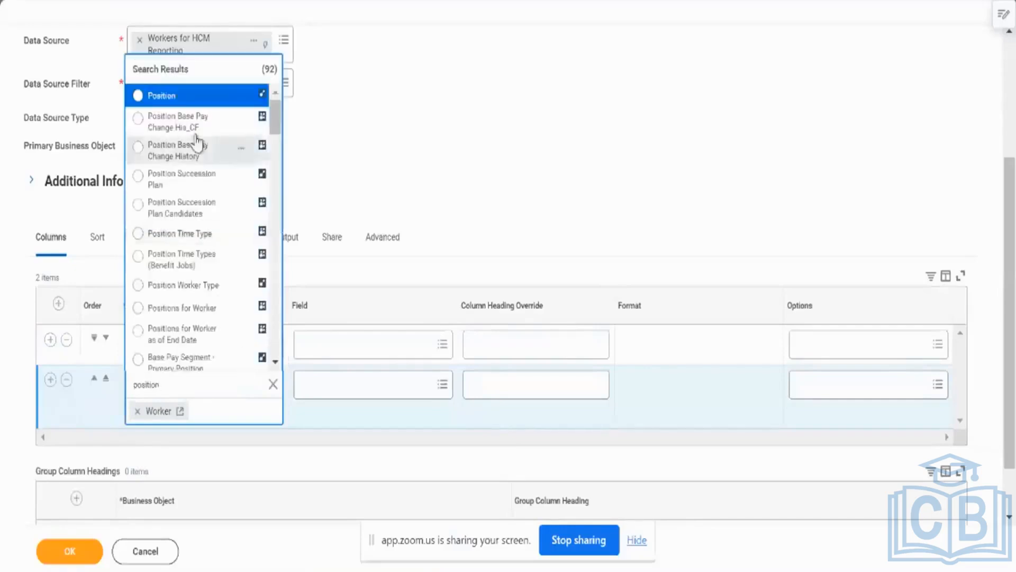
# Review the Position field's details and choose Position as the second column's business object.
pyautogui.click(241, 97)
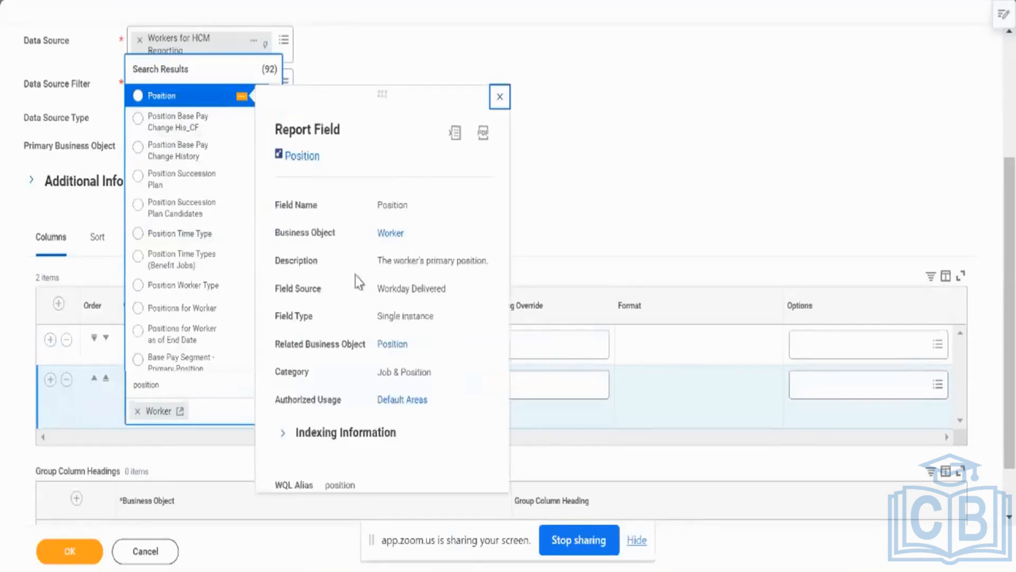
pyautogui.click(185, 96)
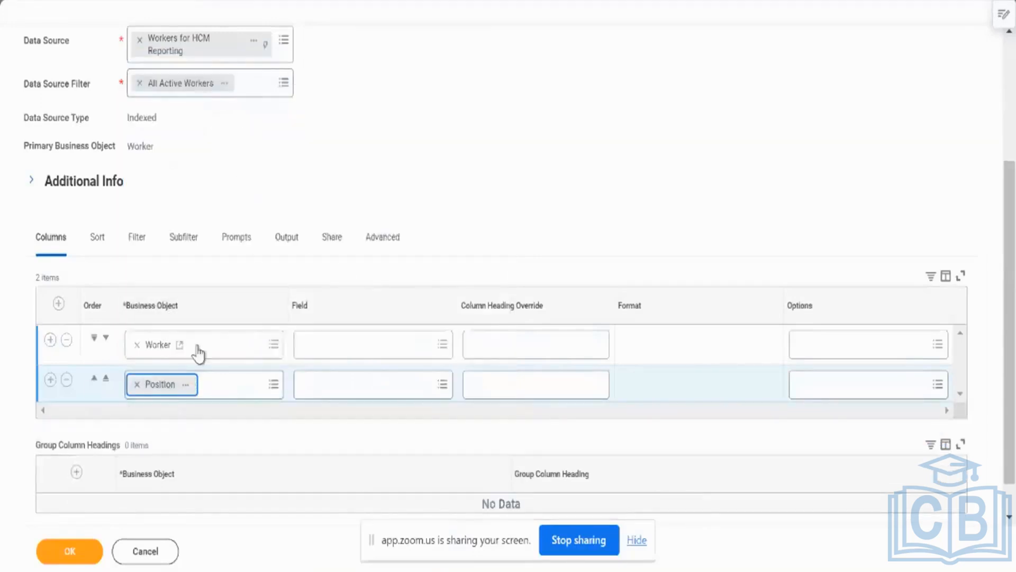
# Search the Position object's fields for job profile and review the details of the two Job Profile results.
pyautogui.click(306, 383)
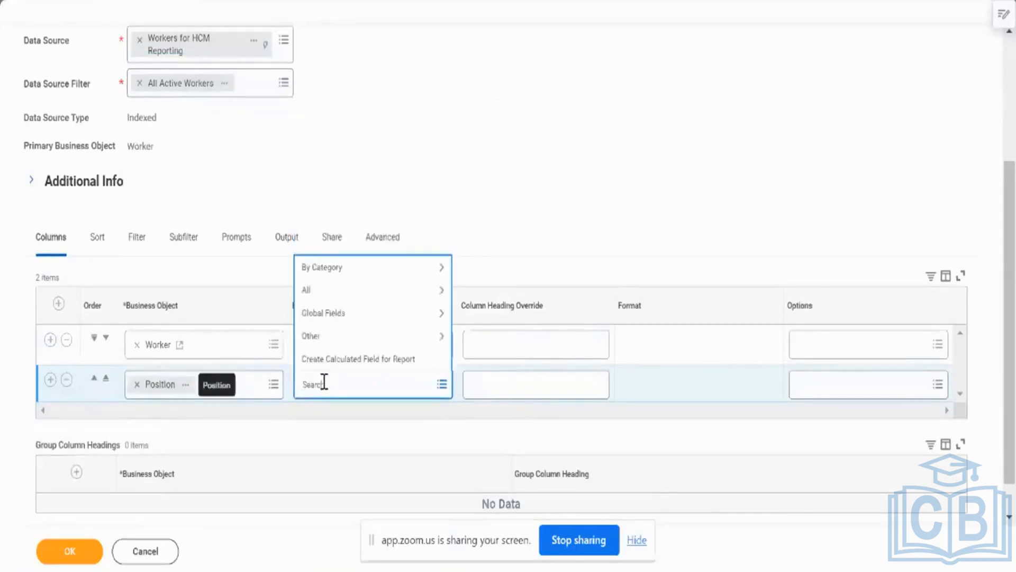
pyautogui.write('job p')
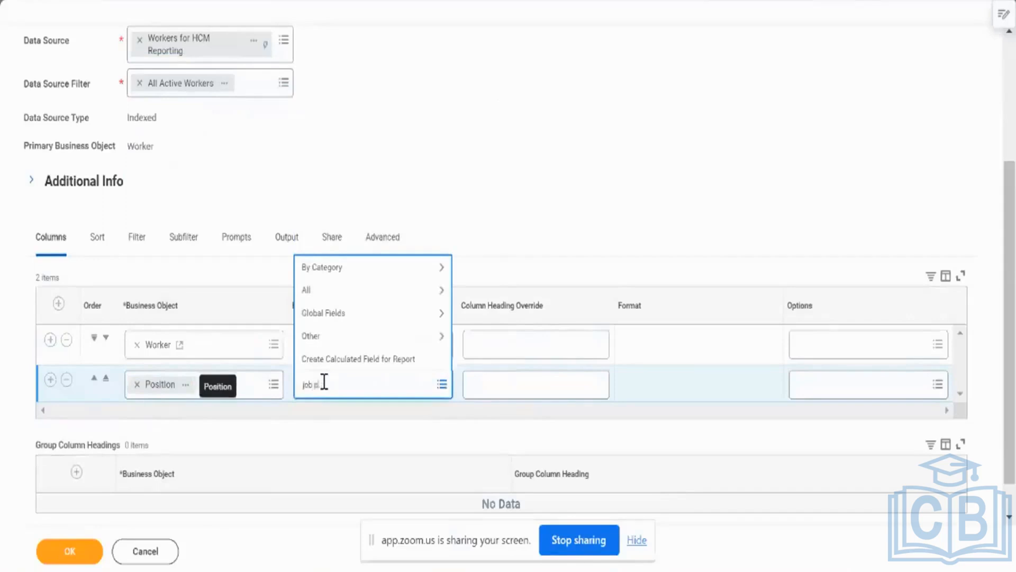
pyautogui.write('rofile')
pyautogui.press('Return')
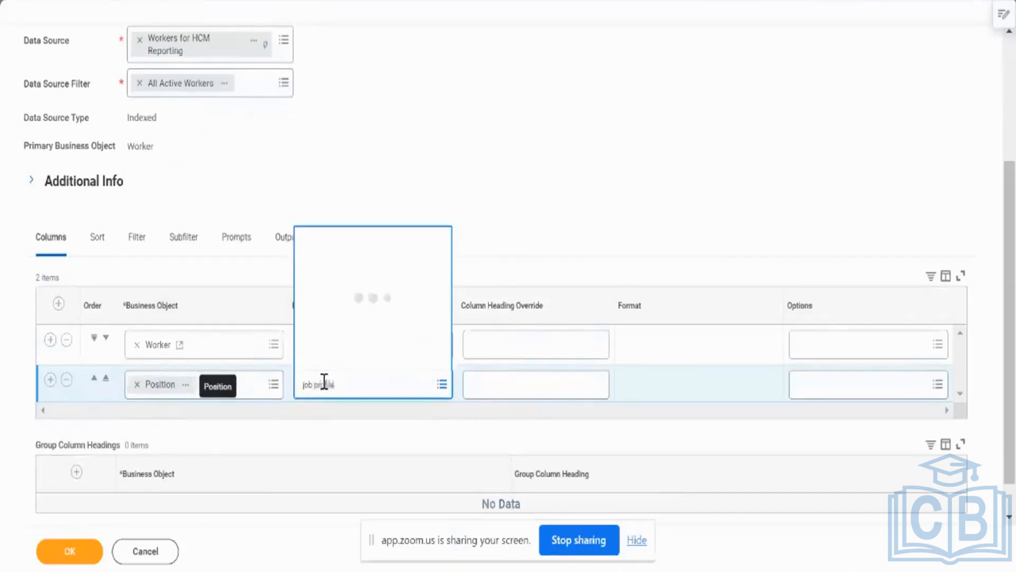
pyautogui.click(409, 101)
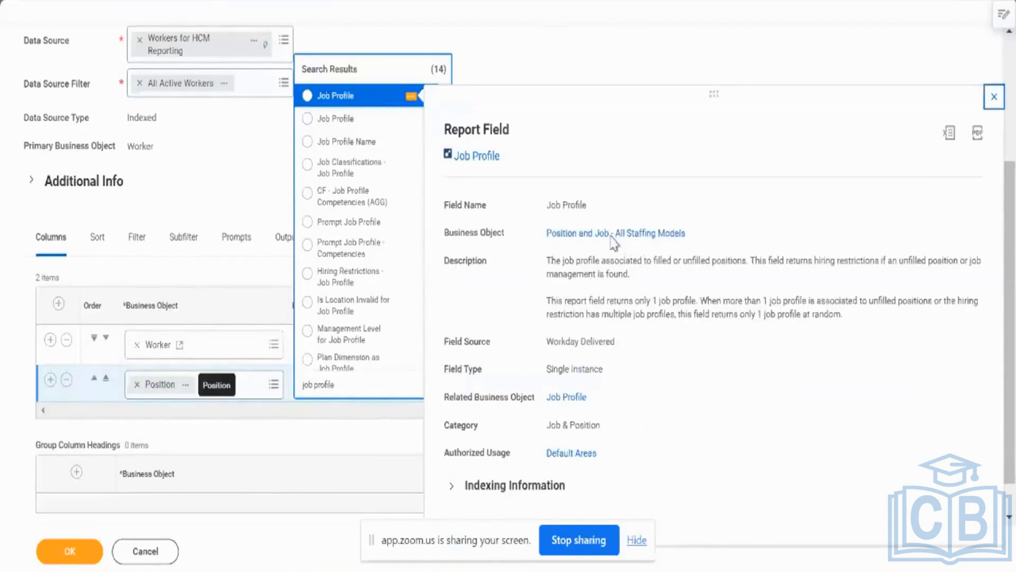
pyautogui.moveTo(414, 122)
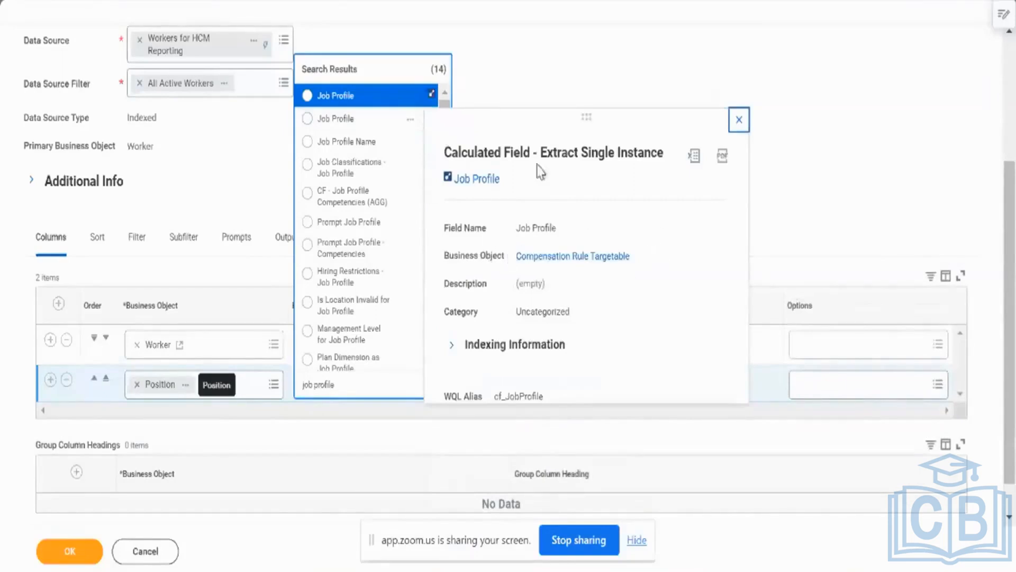
# Search the Position object's fields for grade, review Compensation Grade's details and choose it as the second column's field.
pyautogui.click(365, 387)
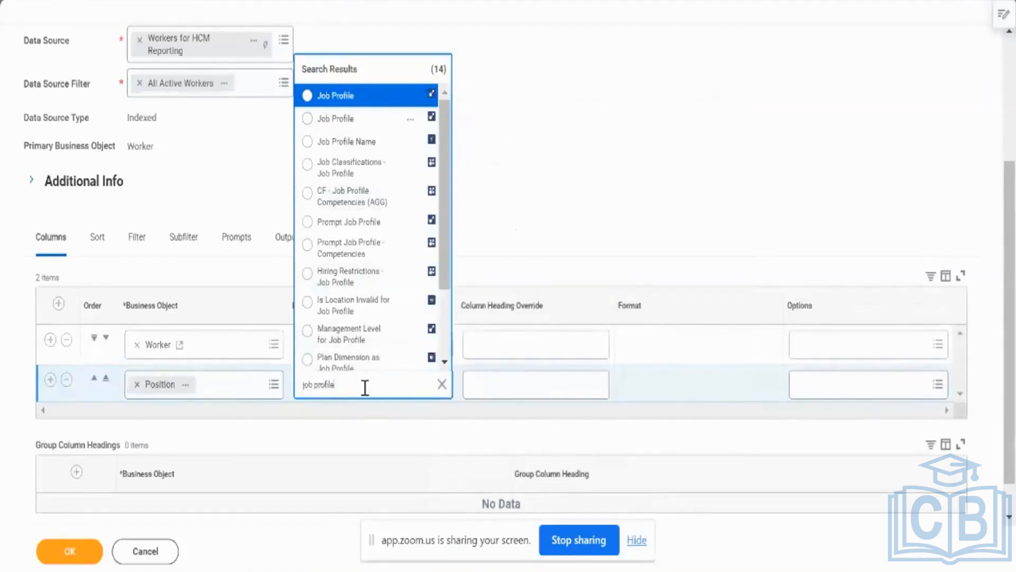
pyautogui.hotkey('ctrl', 'a')
pyautogui.press('BackSpace')
pyautogui.write('grade')
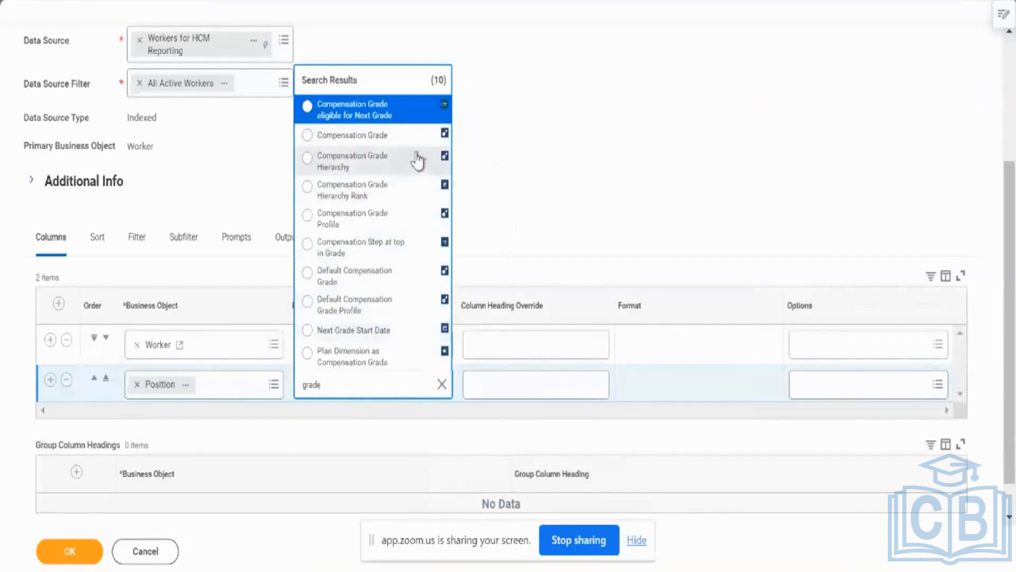
pyautogui.click(423, 138)
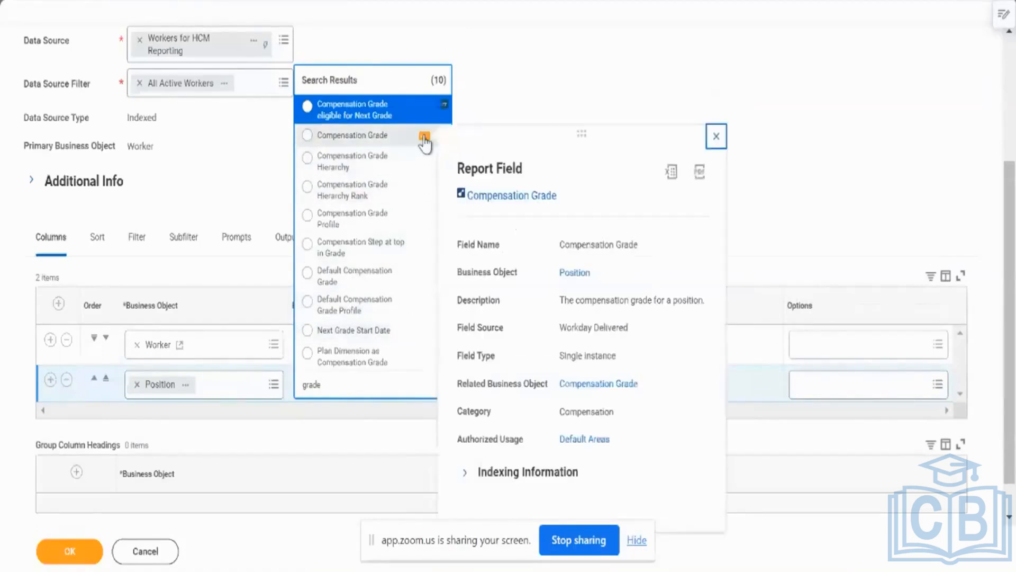
pyautogui.click(393, 142)
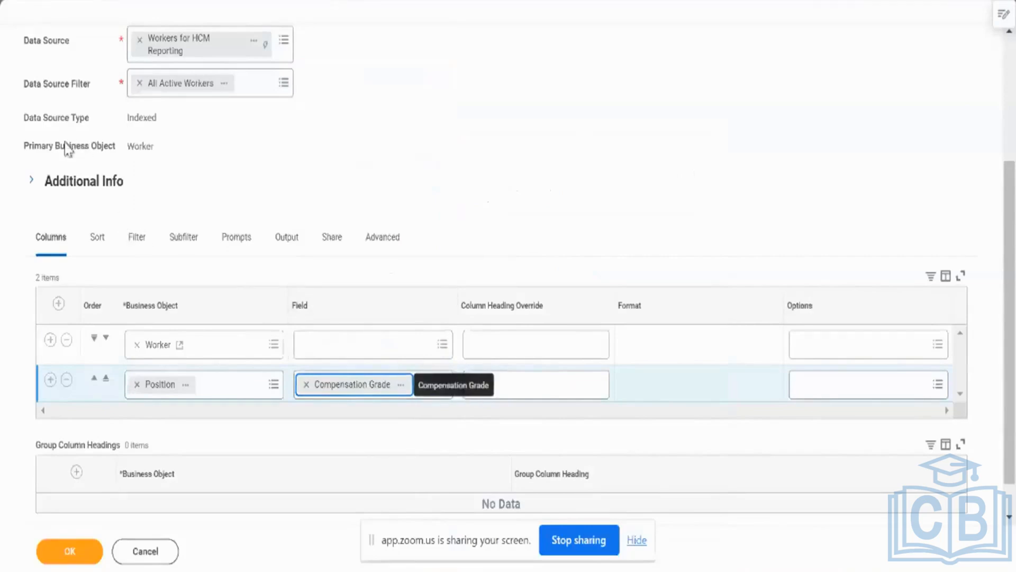
pyautogui.moveTo(50, 170); pyautogui.dragTo(160, 164)
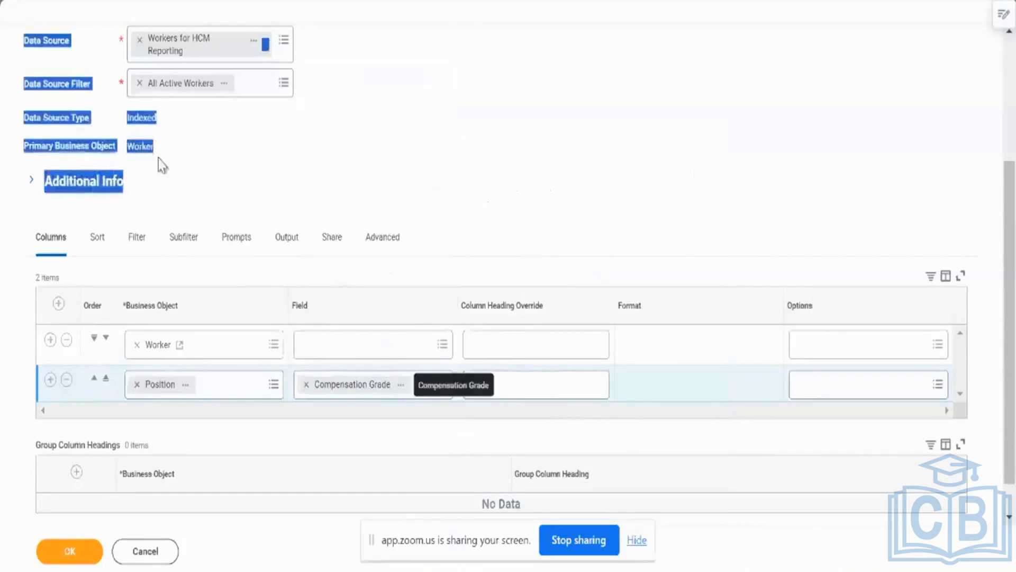
pyautogui.click(209, 183)
pyautogui.scroll(3, 209, 183)
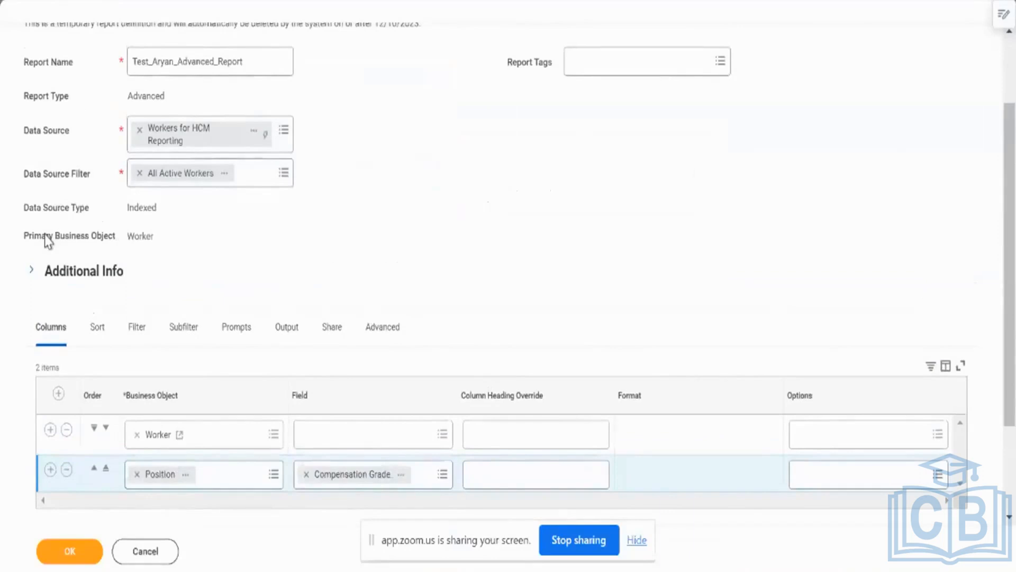
pyautogui.click(160, 236)
pyautogui.click(394, 1)
# Search the third column's business object options for location and open the details of the Location result.
pyautogui.scroll(-3, 211, 307)
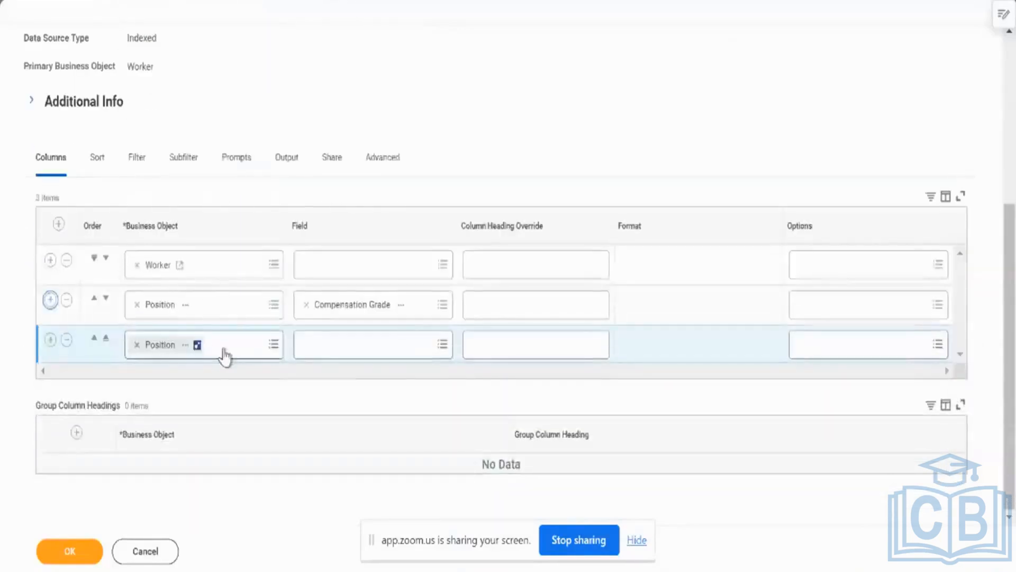
pyautogui.click(226, 353)
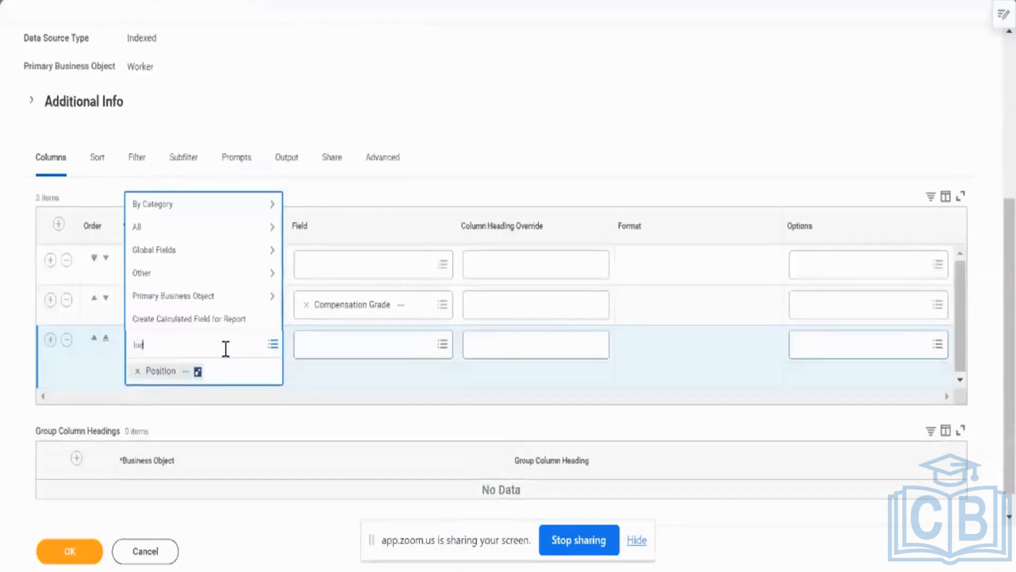
pyautogui.write('location')
pyautogui.press('Return')
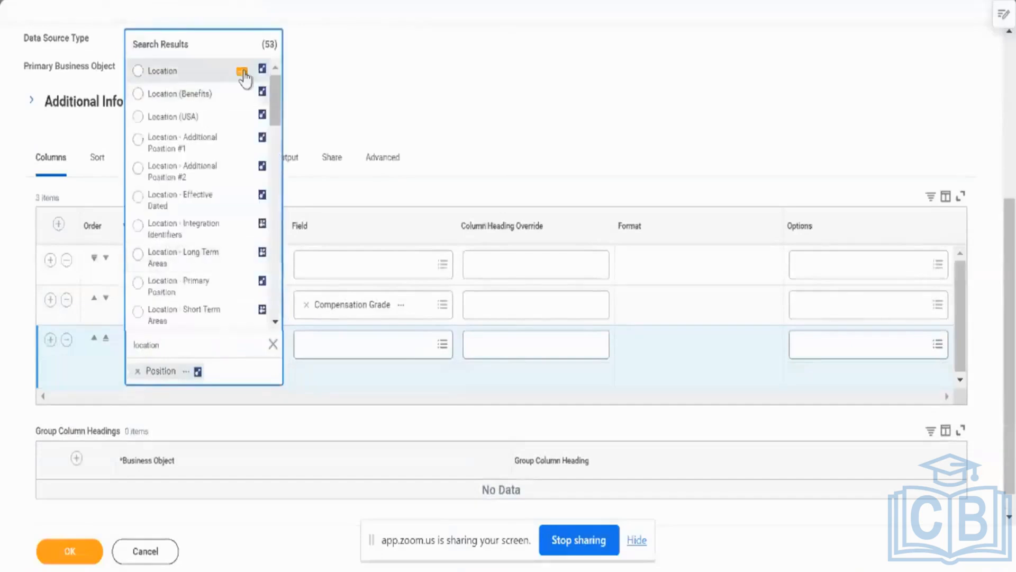
pyautogui.click(243, 72)
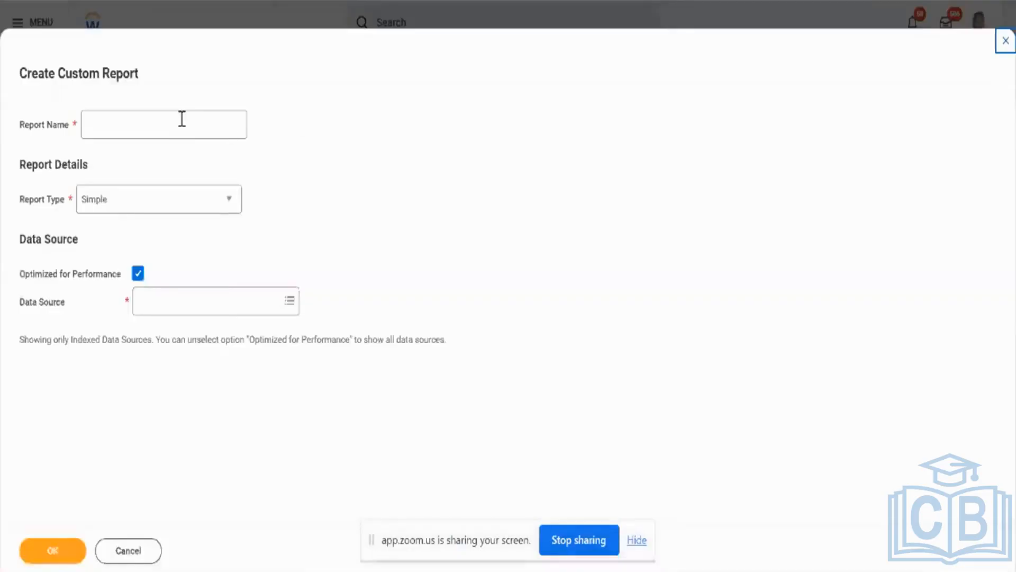
# Enter a test name for the new custom report and set its report type to Advanced.
pyautogui.click(181, 117)
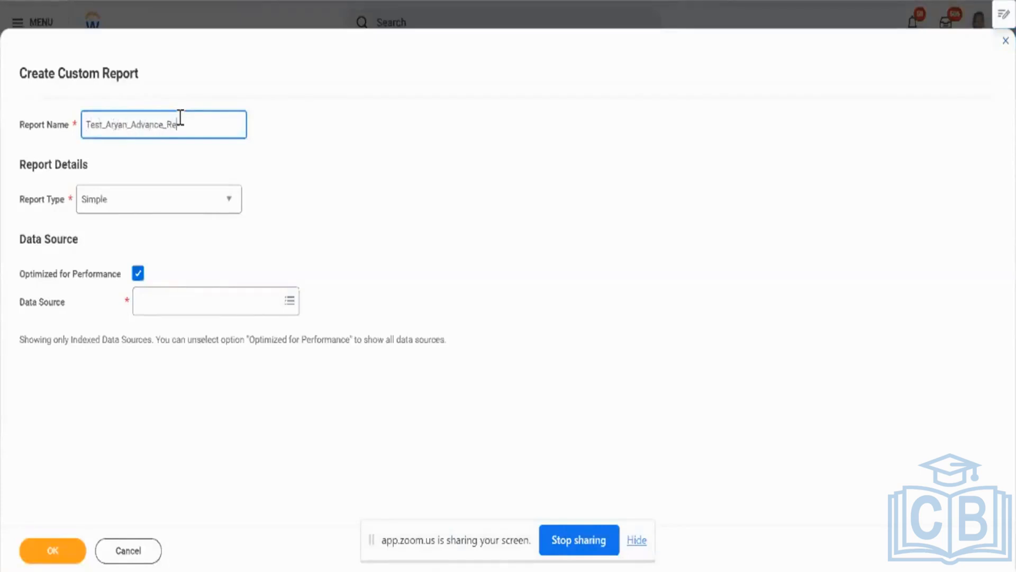
pyautogui.press('Tab')
pyautogui.press('a')
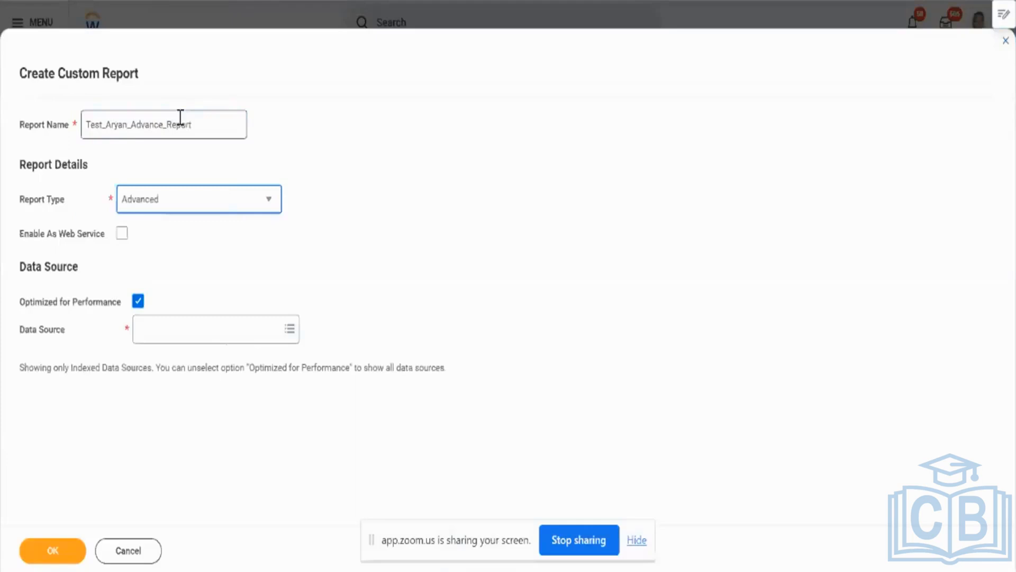
# Select Workers for HCM Reporting as the indexed data source and create the custom report.
pyautogui.press('Tab')
pyautogui.press('Tab')
pyautogui.press('Tab')
pyautogui.write('w')
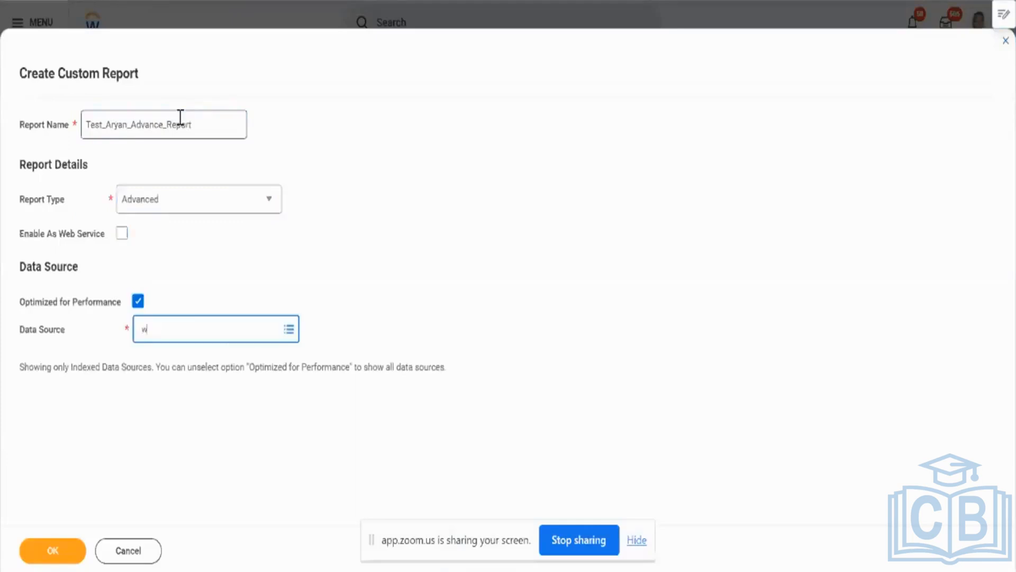
pyautogui.write('orker')
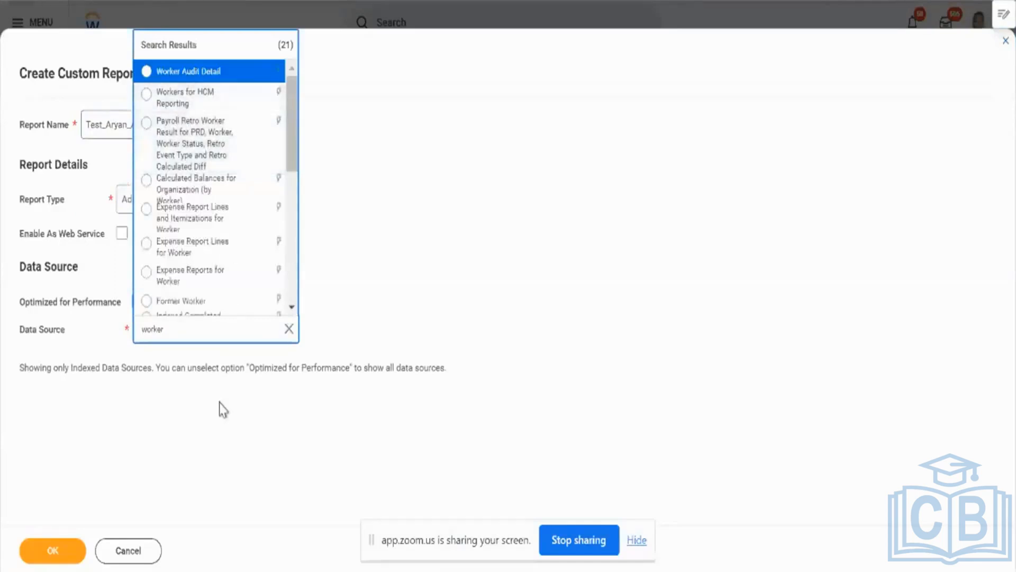
pyautogui.click(147, 92)
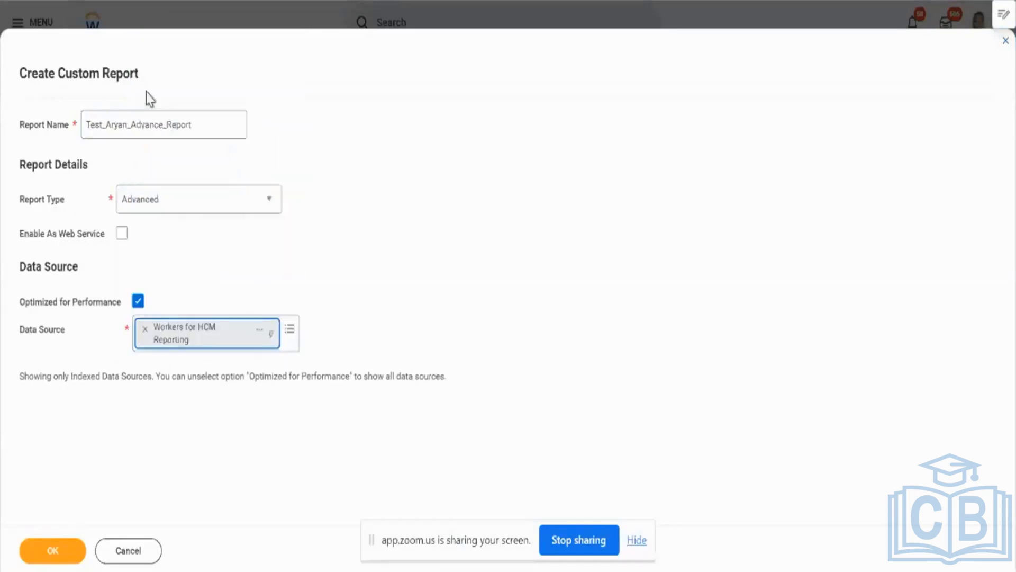
pyautogui.click(69, 550)
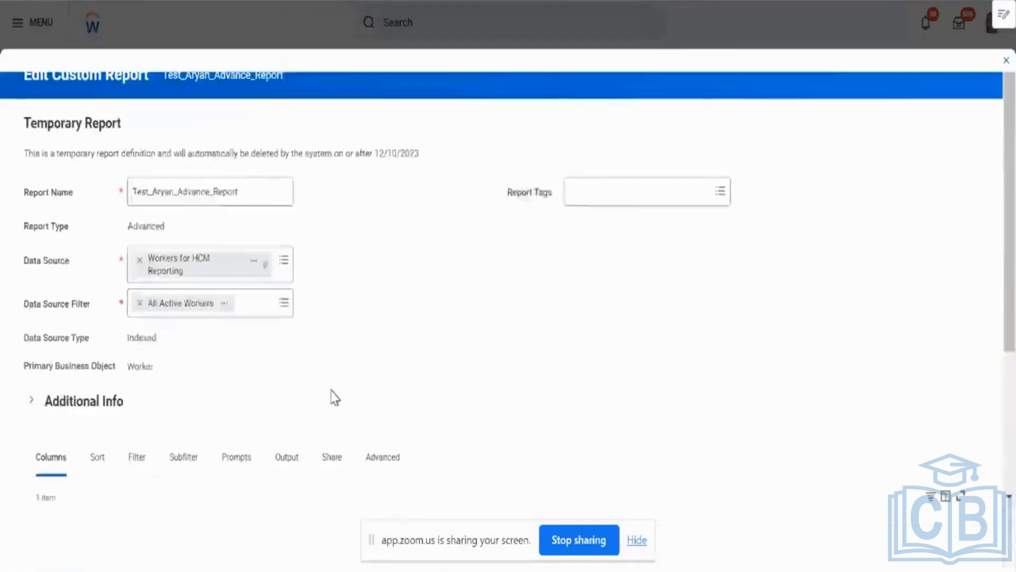
# Add two more column rows and search the second row's business object options for position.
pyautogui.scroll(-4, 332, 397)
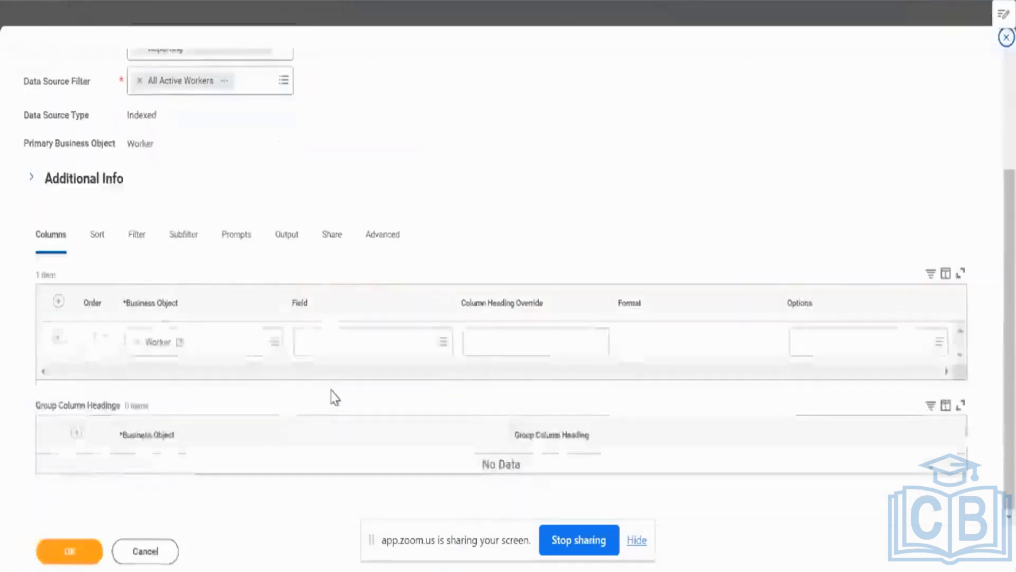
pyautogui.click(59, 337)
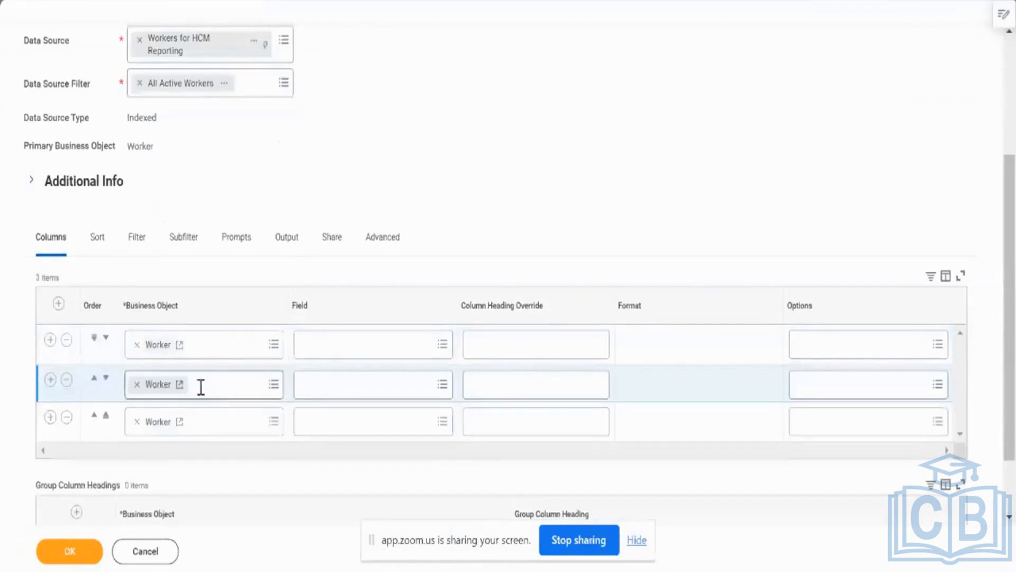
pyautogui.click(200, 386)
pyautogui.write('dosition')
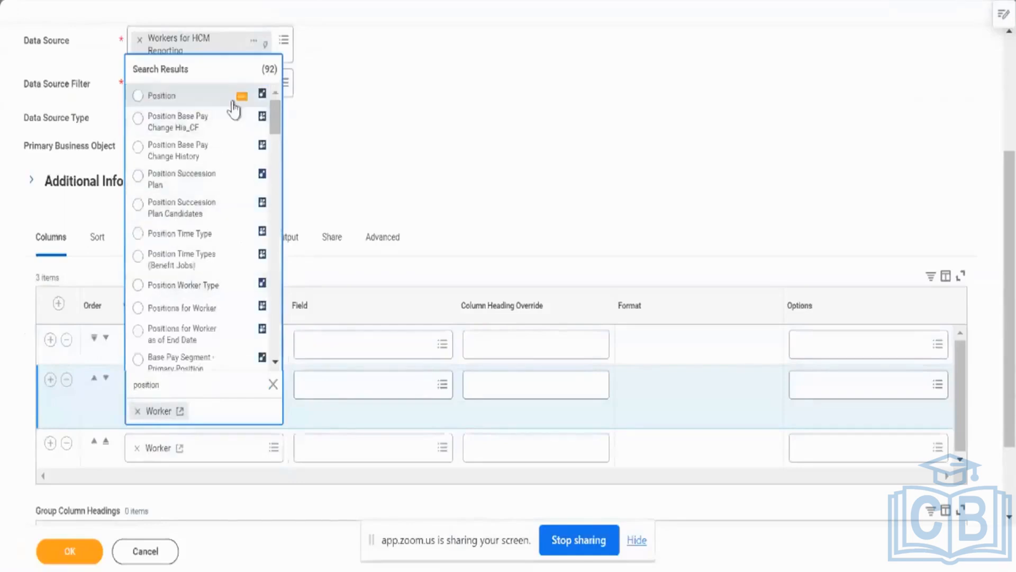
# Review the Position field's details and view the related business objects of the Worker business object.
pyautogui.moveTo(242, 101)
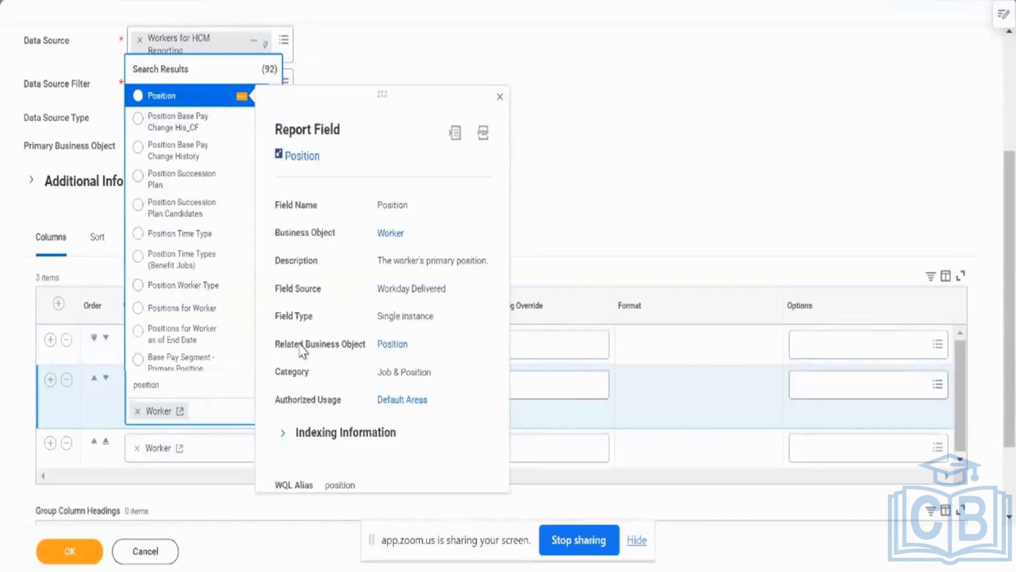
pyautogui.tripleClick(303, 345)
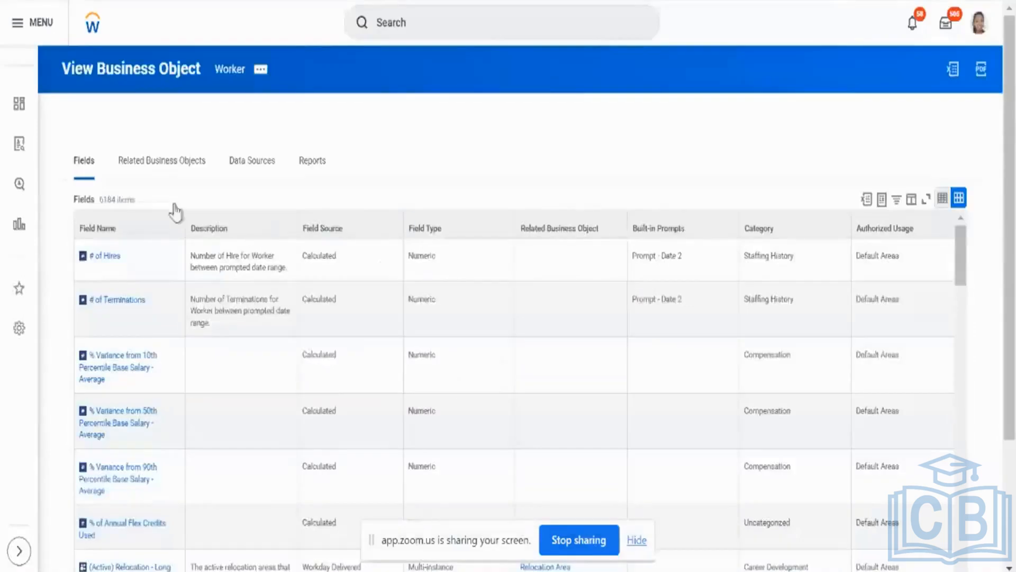
pyautogui.click(162, 167)
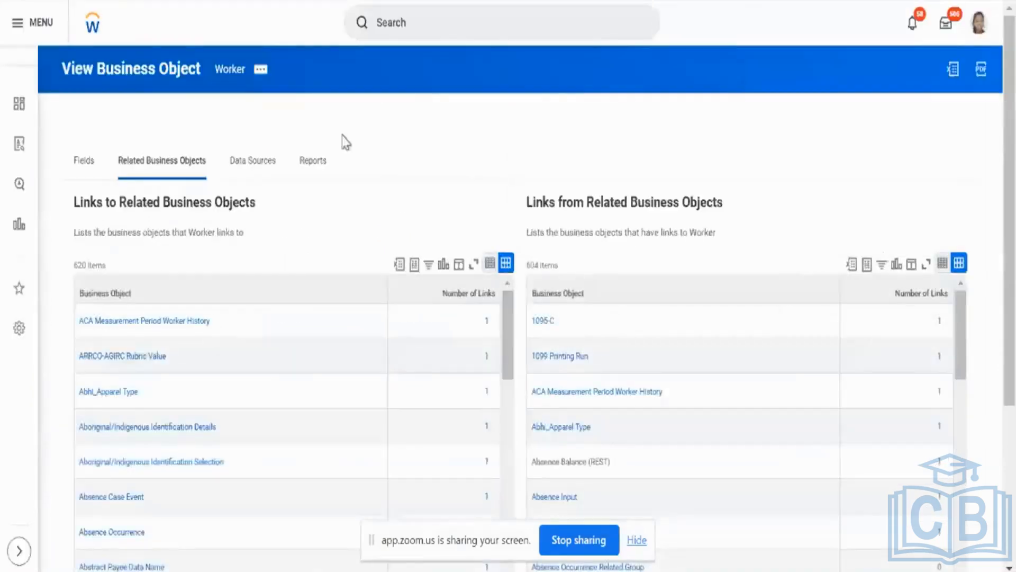
# Filter the business objects that Worker links to so that only Position is listed.
pyautogui.scroll(-3, 288, 297)
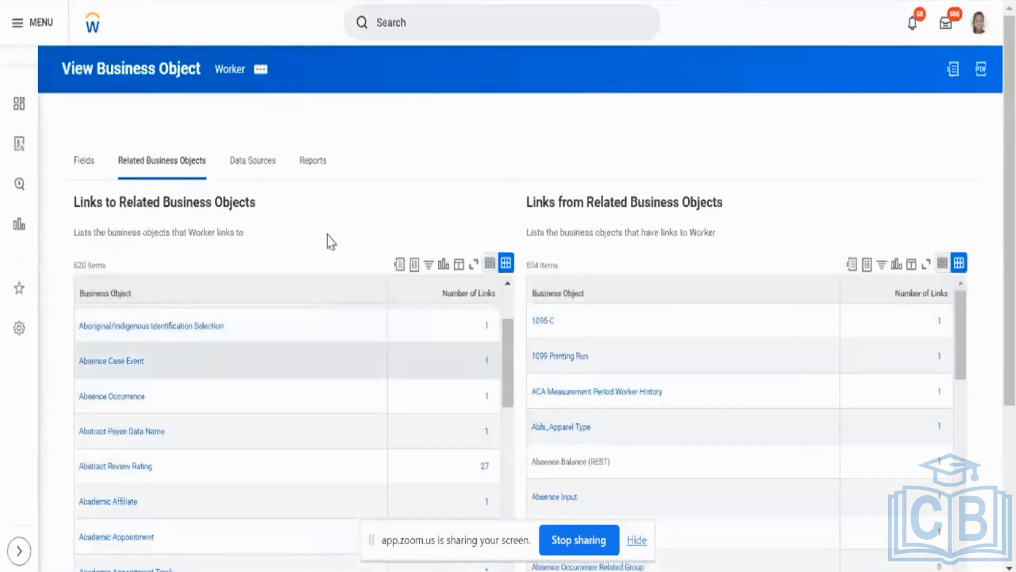
pyautogui.scroll(-3, 331, 223)
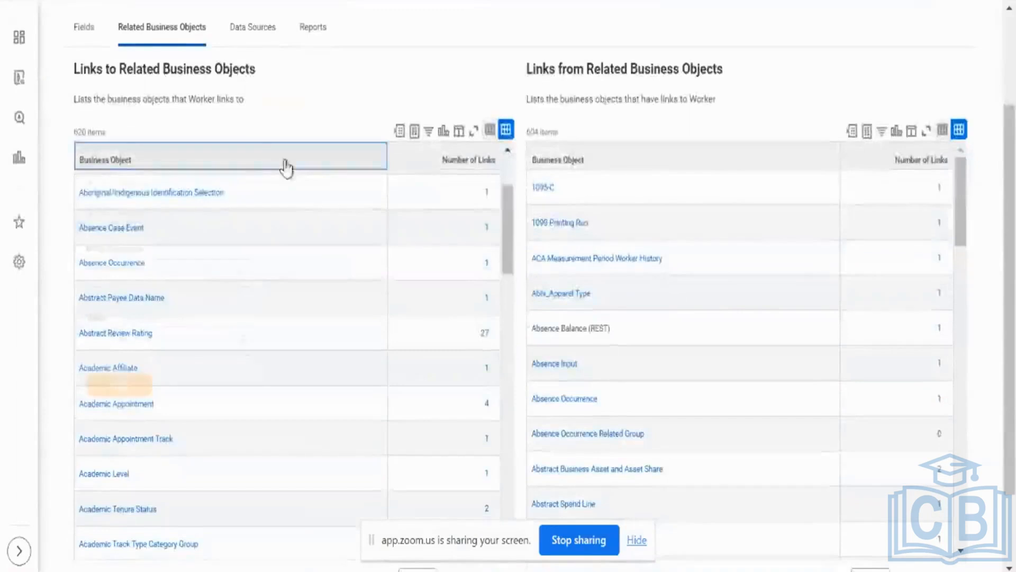
pyautogui.click(286, 167)
pyautogui.click(195, 345)
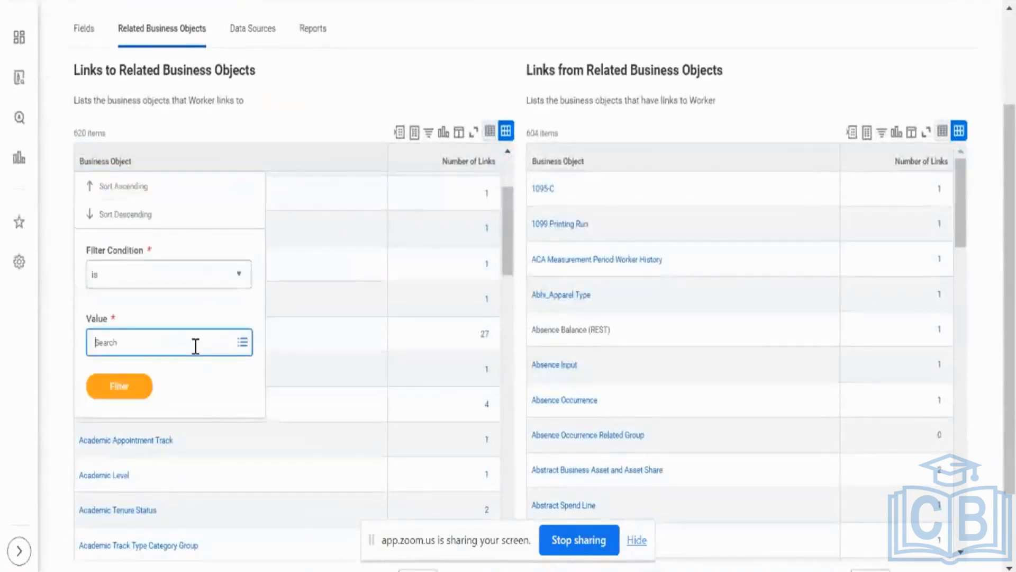
pyautogui.write('pers')
pyautogui.write('tion')
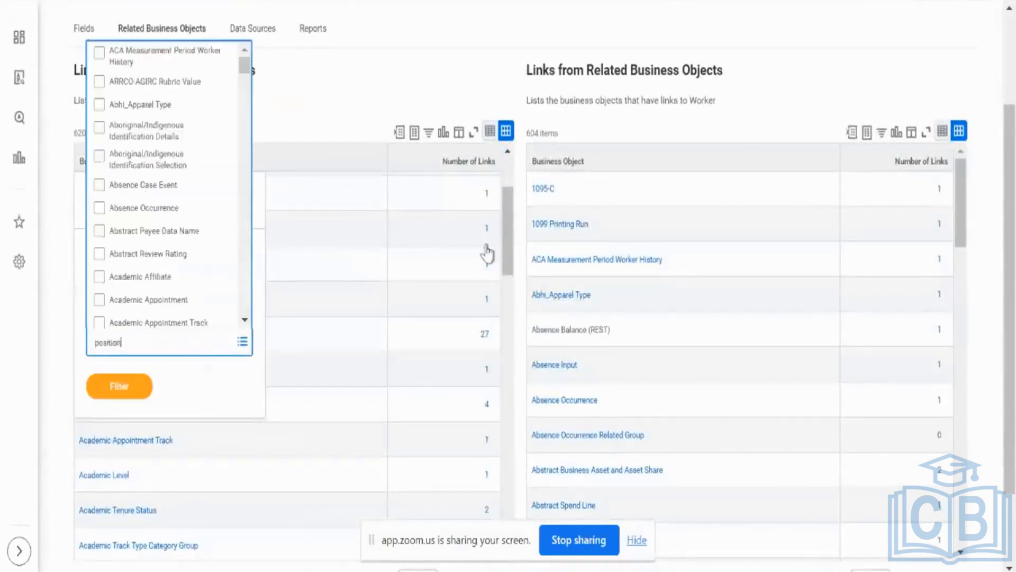
pyautogui.press('Return')
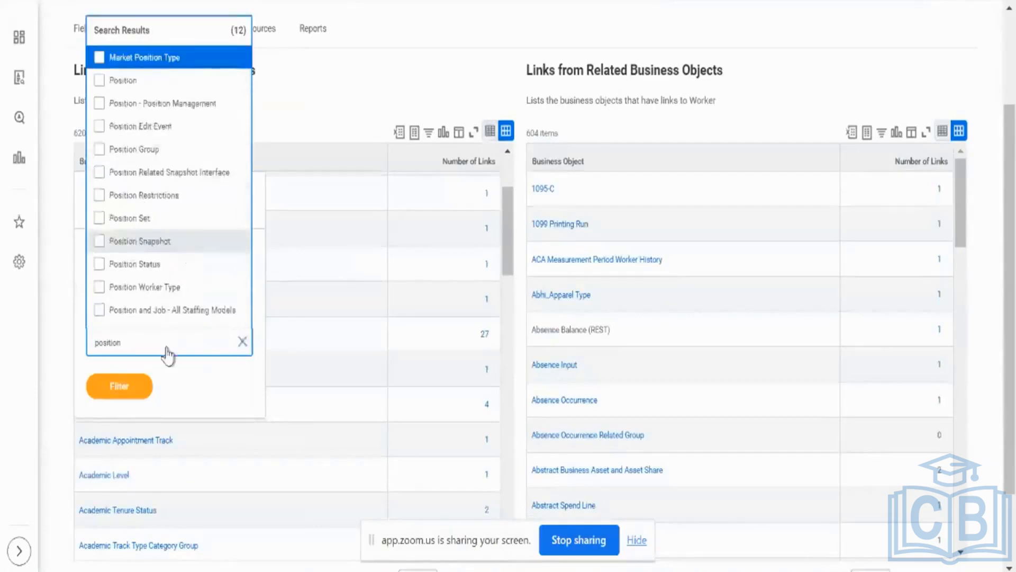
pyautogui.click(98, 81)
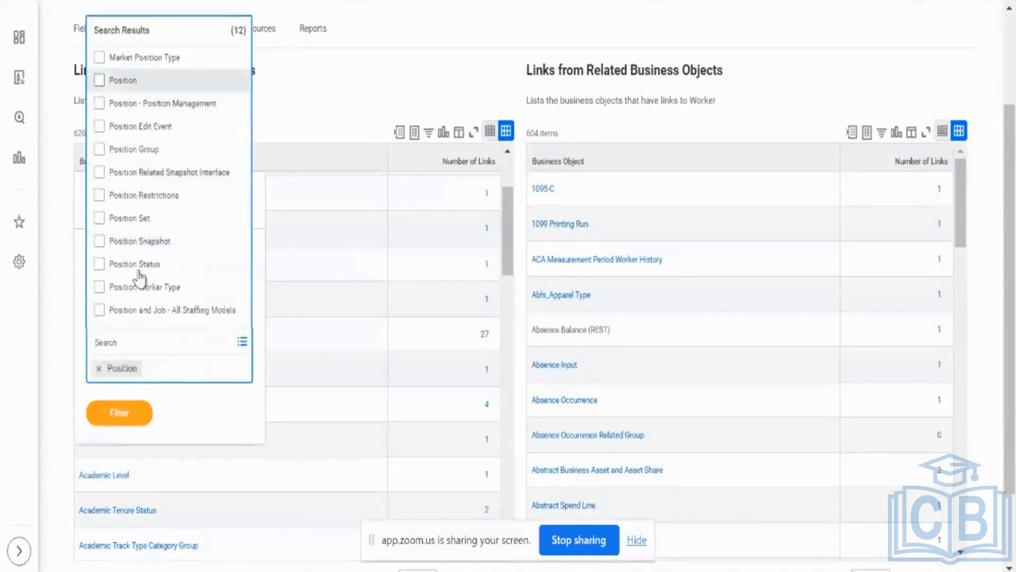
pyautogui.click(132, 410)
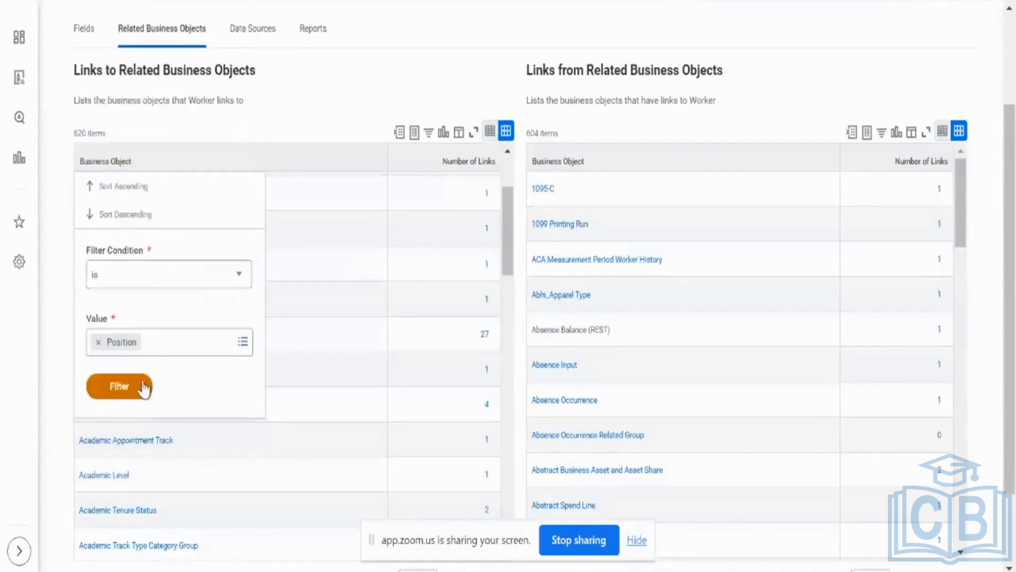
pyautogui.click(140, 389)
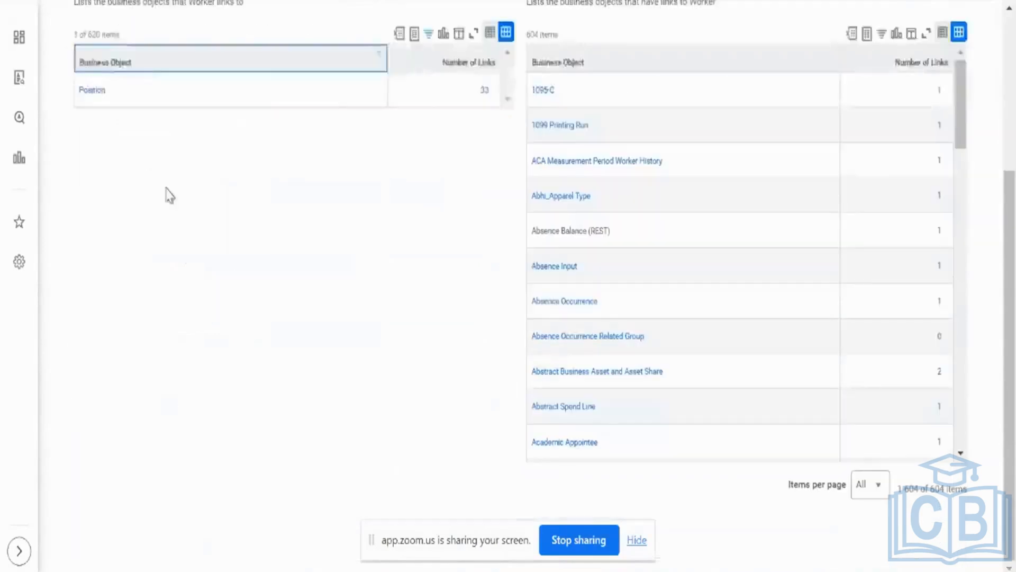
# Open the list of fields linking Worker to Position and compare its Position entry with the Position report field's business object details.
pyautogui.scroll(3, 425, 145)
pyautogui.scroll(2, 421, 138)
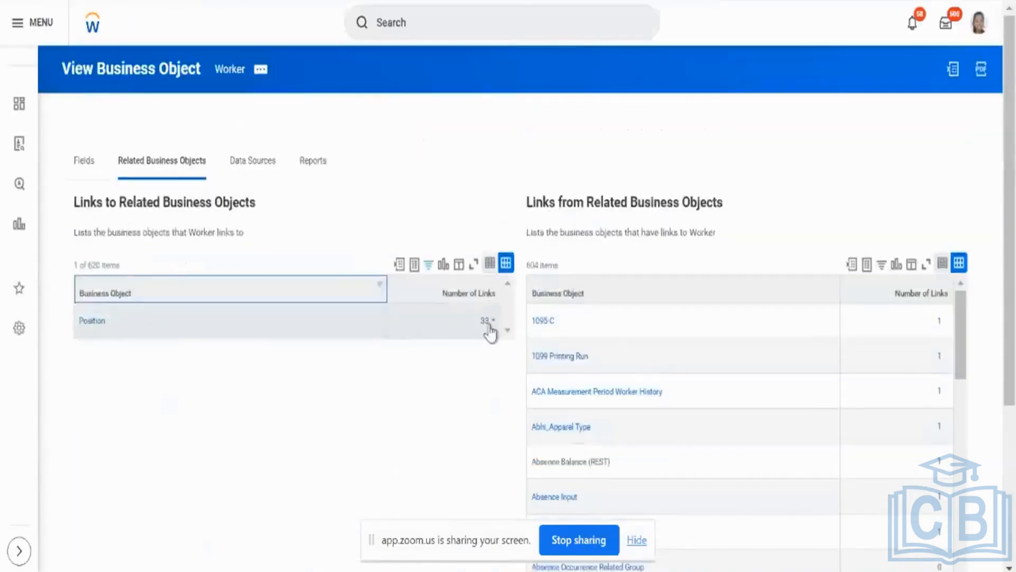
pyautogui.click(488, 327)
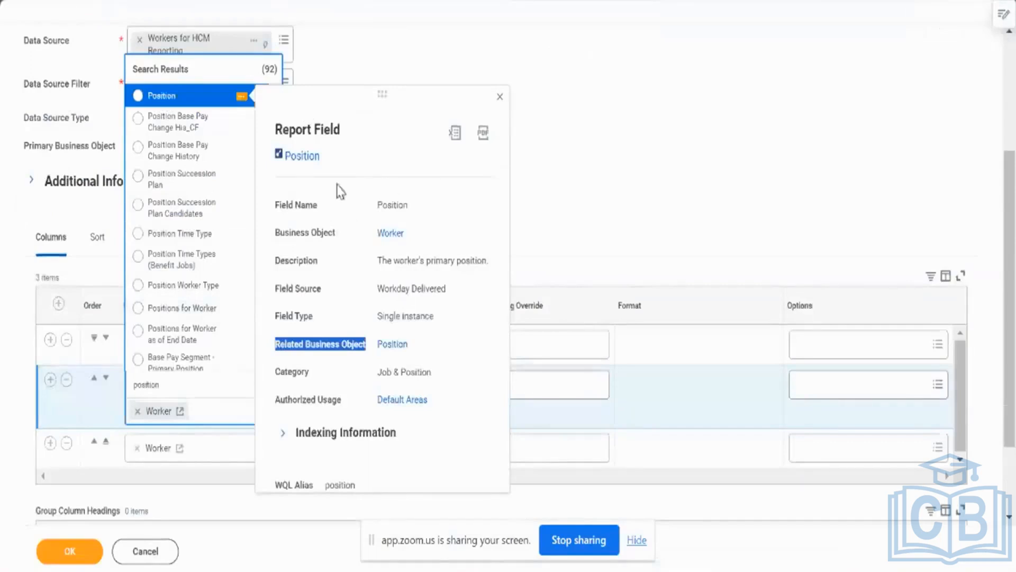
pyautogui.tripleClick(294, 238)
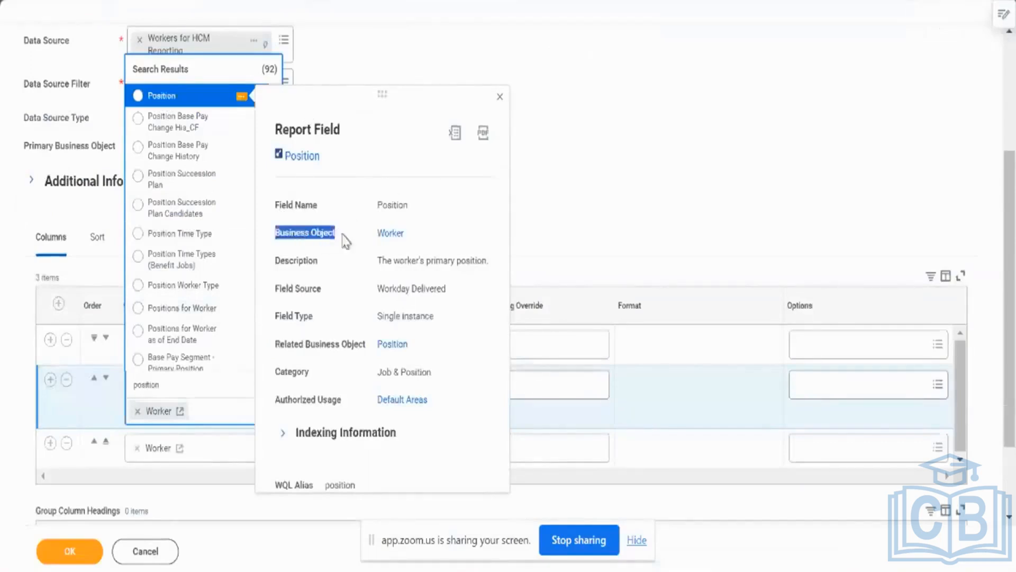
pyautogui.tripleClick(300, 345)
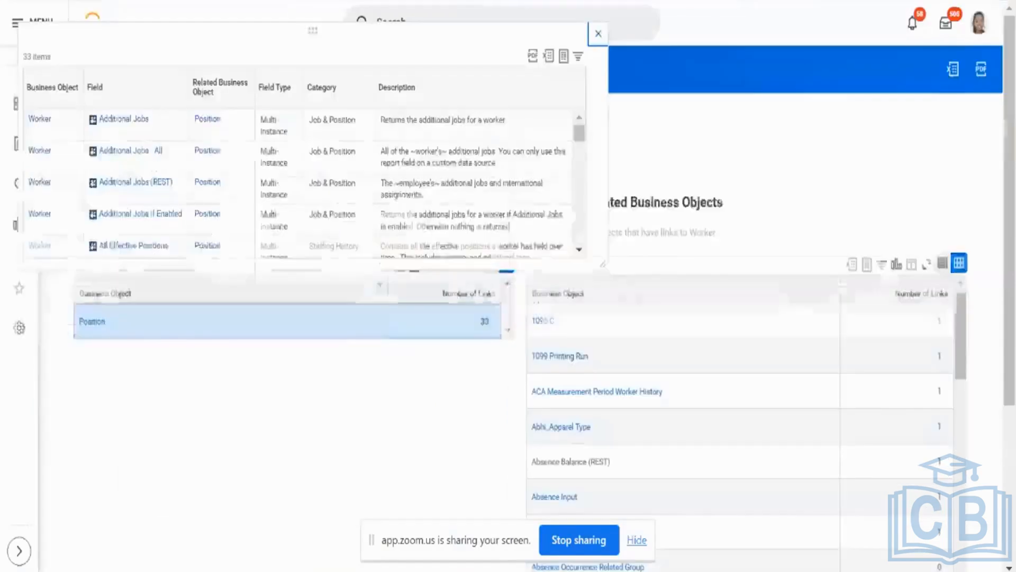
pyautogui.scroll(-8, 214, 190)
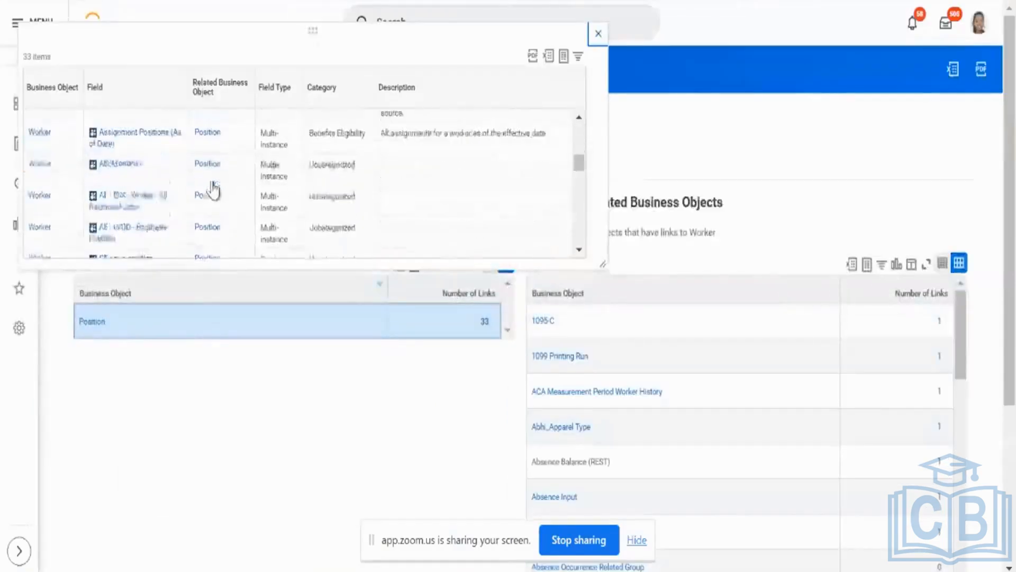
pyautogui.scroll(-8, 212, 189)
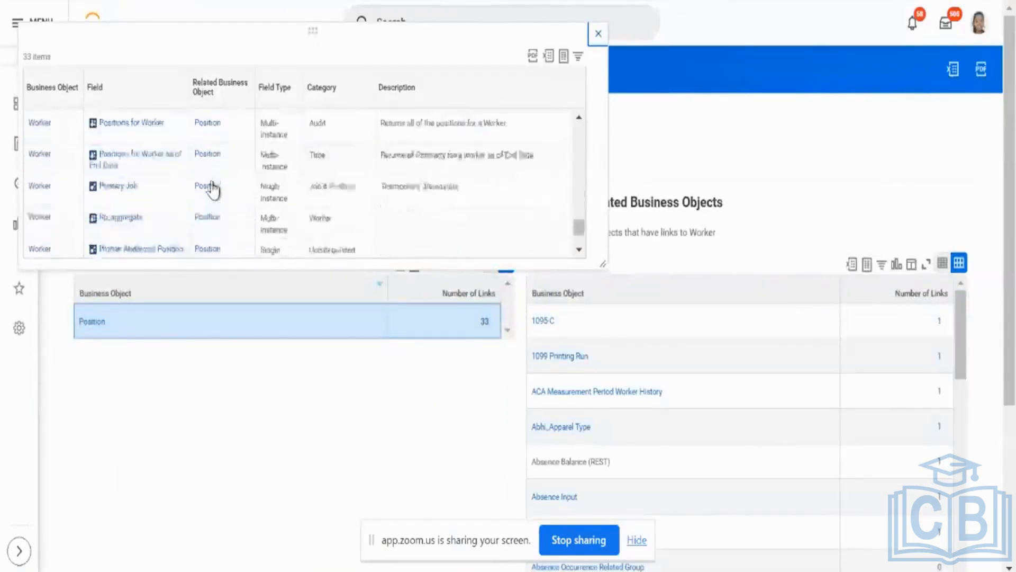
pyautogui.click(158, 152)
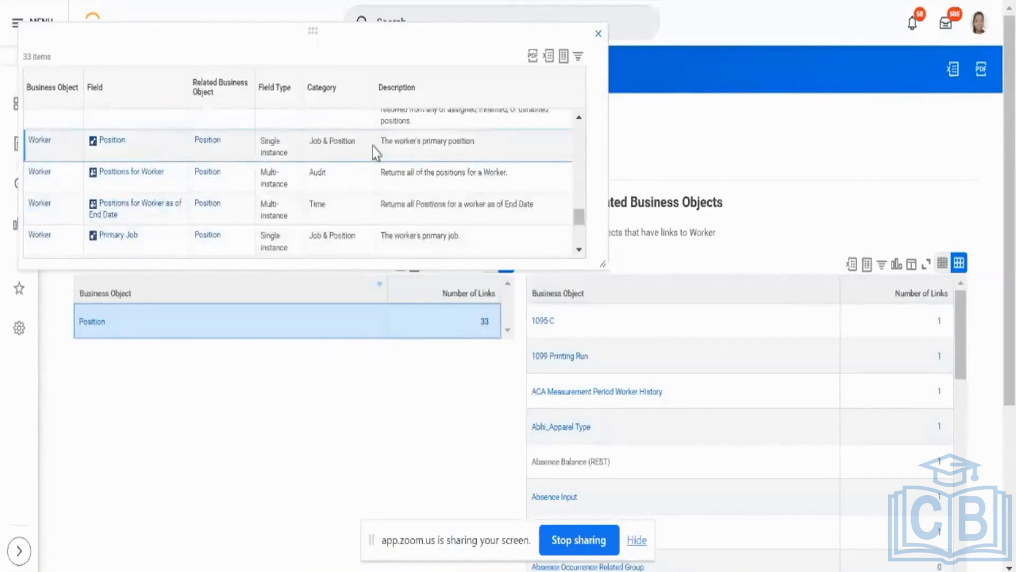
pyautogui.tripleClick(393, 150)
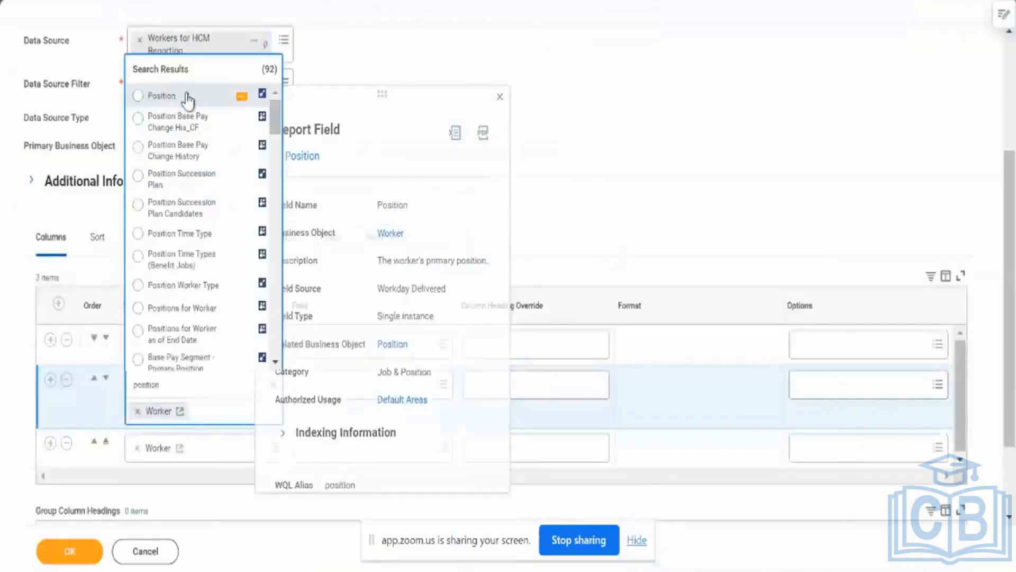
# Set the second column row's business object to Position and its field to Compensation Grade.
pyautogui.click(187, 98)
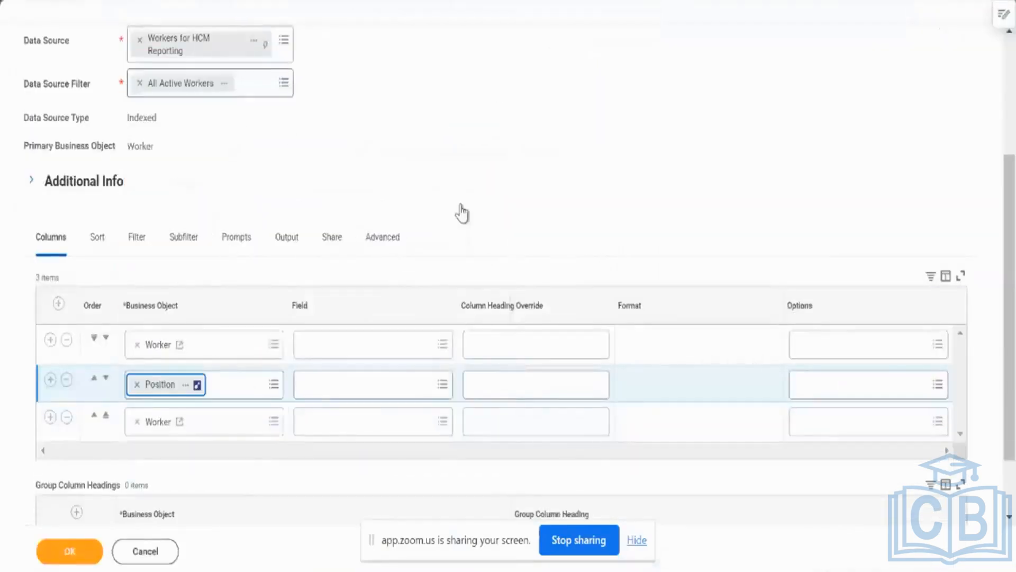
pyautogui.click(316, 397)
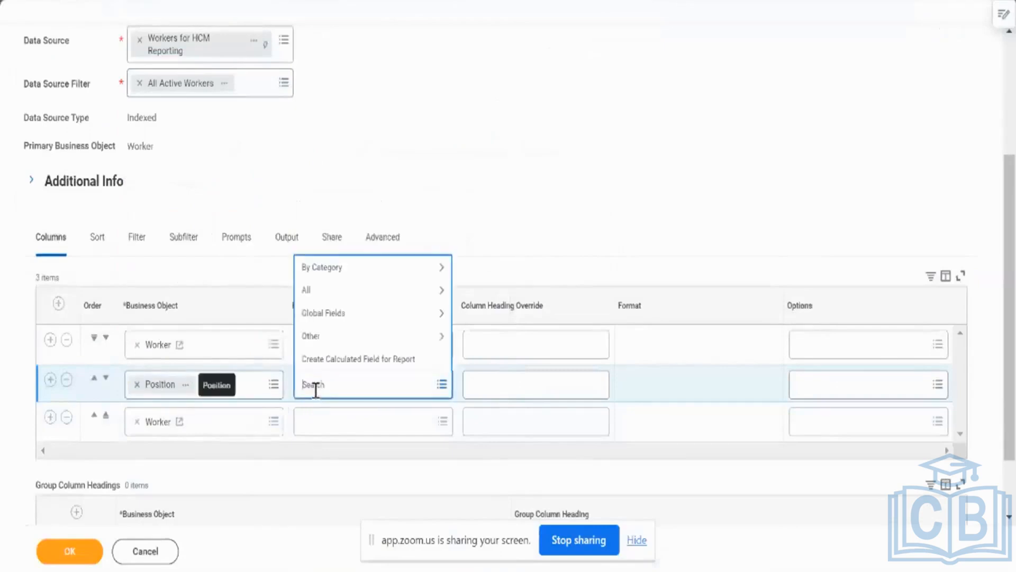
pyautogui.write('pos')
pyautogui.write(' grade')
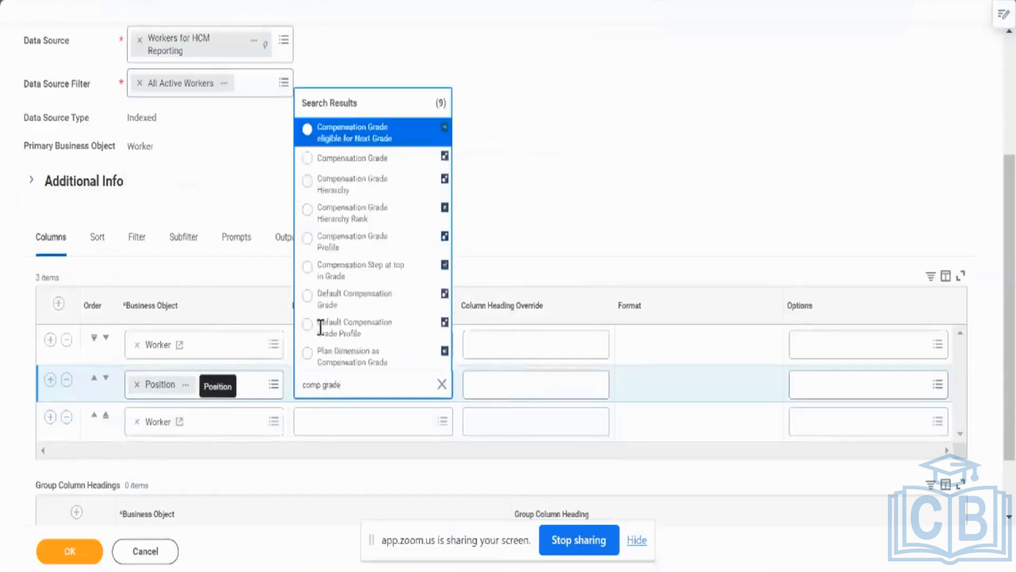
pyautogui.click(345, 159)
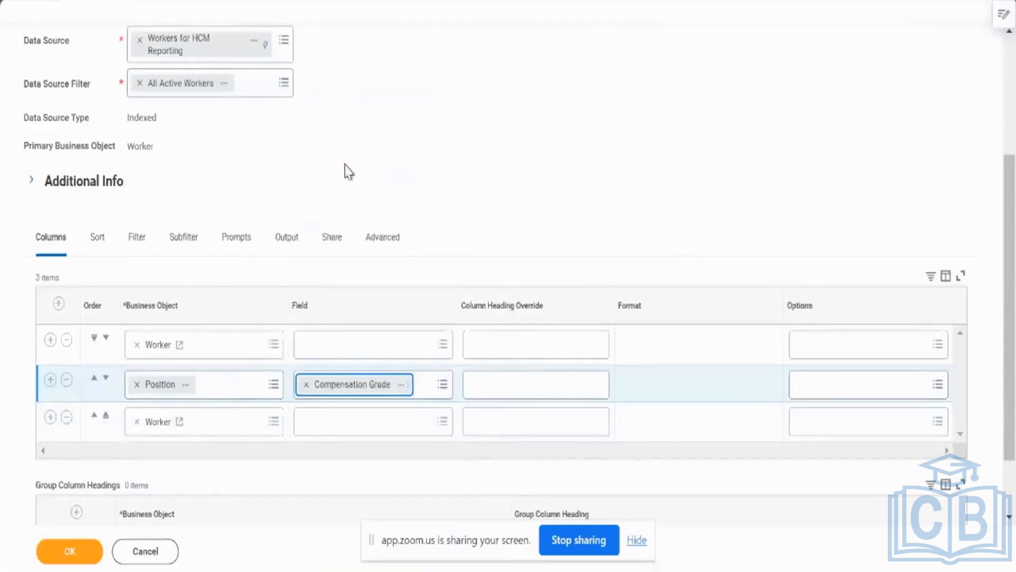
# Set the first column row's field to Worker and the third row's business object to Location.
pyautogui.click(336, 350)
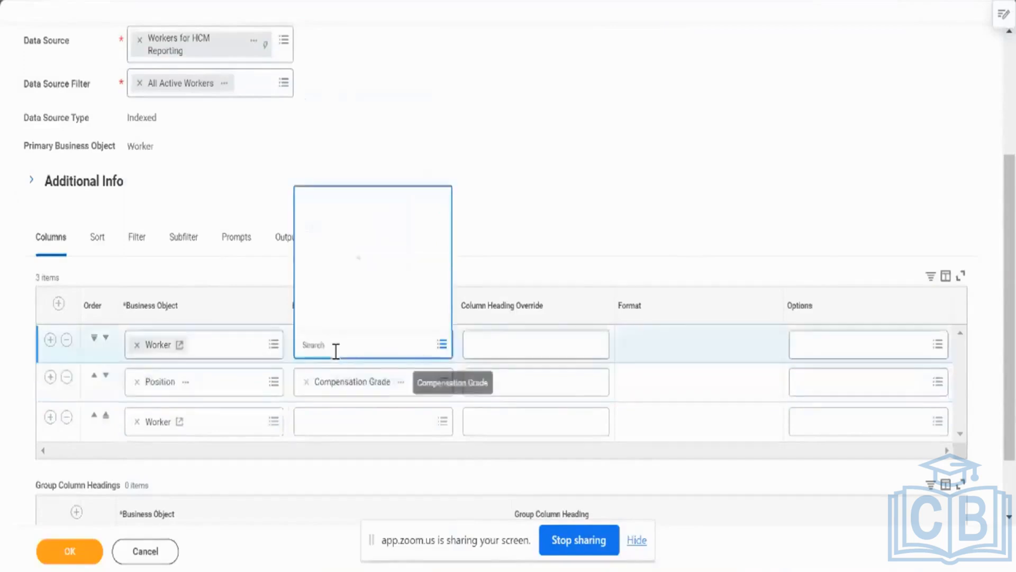
pyautogui.write('worker')
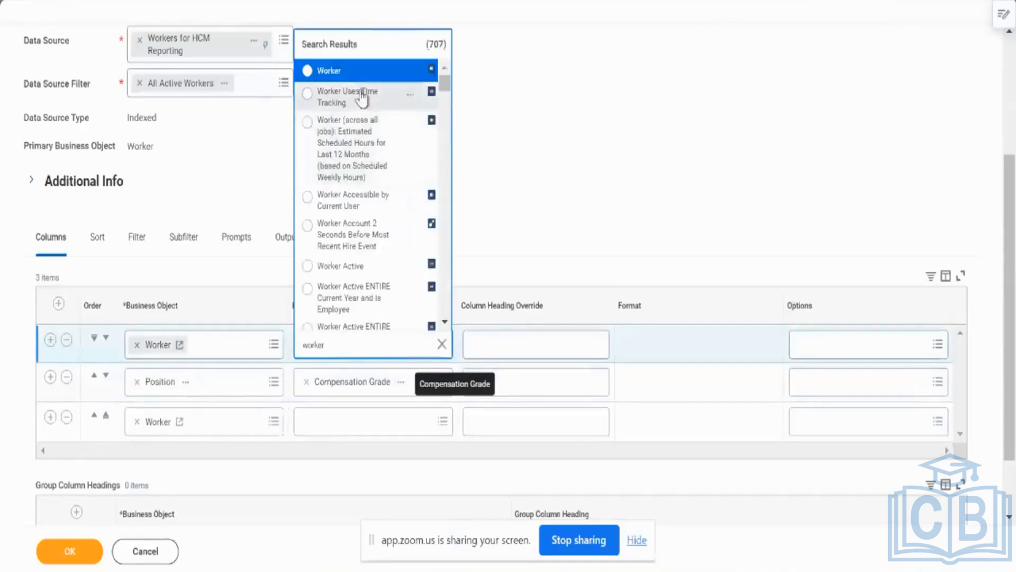
pyautogui.click(377, 71)
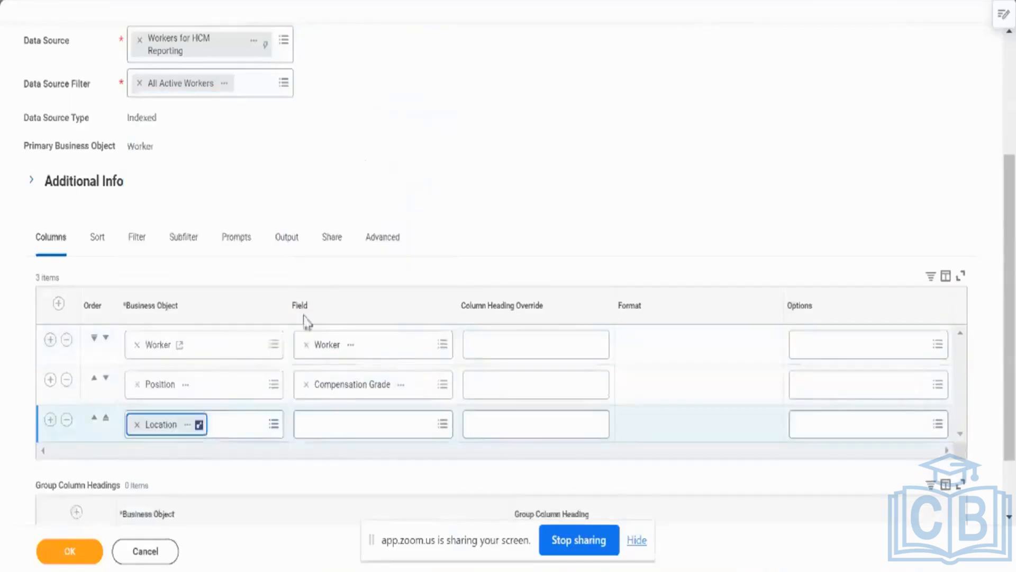
# Search the Location row's field options for "schedu hour", "schedul" and "hour".
pyautogui.click(325, 420)
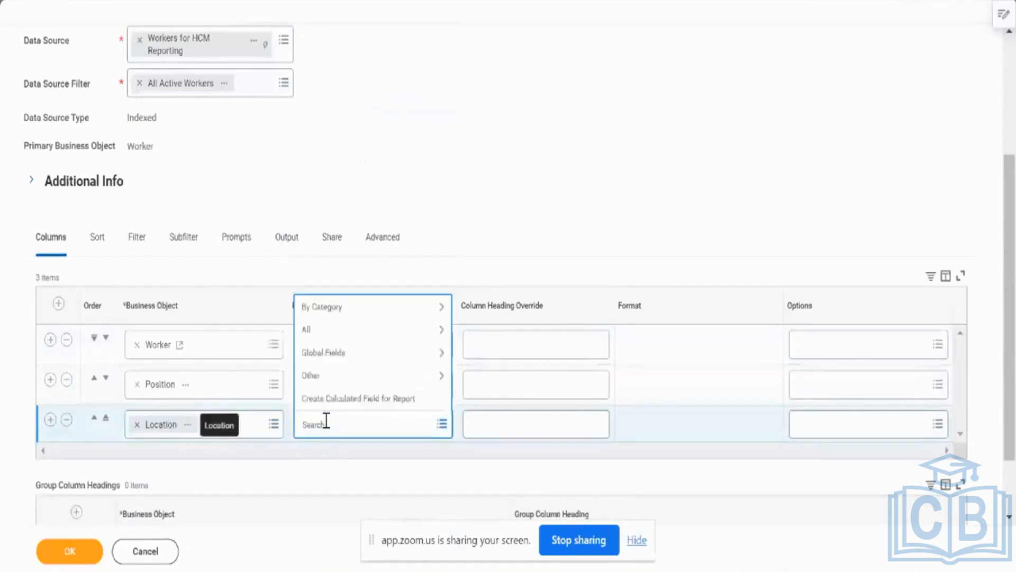
pyautogui.write('schedu')
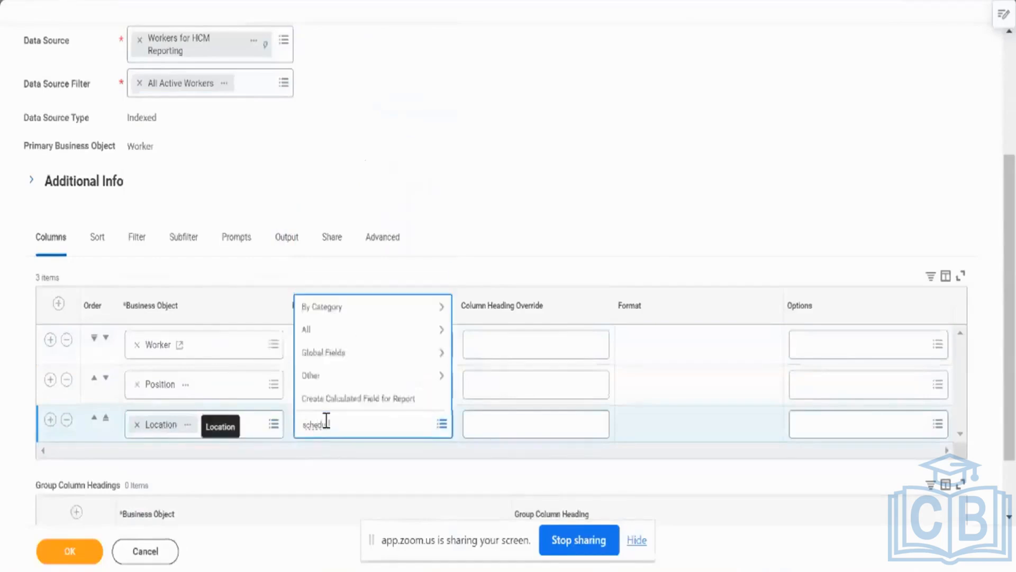
pyautogui.write(' hour')
pyautogui.press('Return')
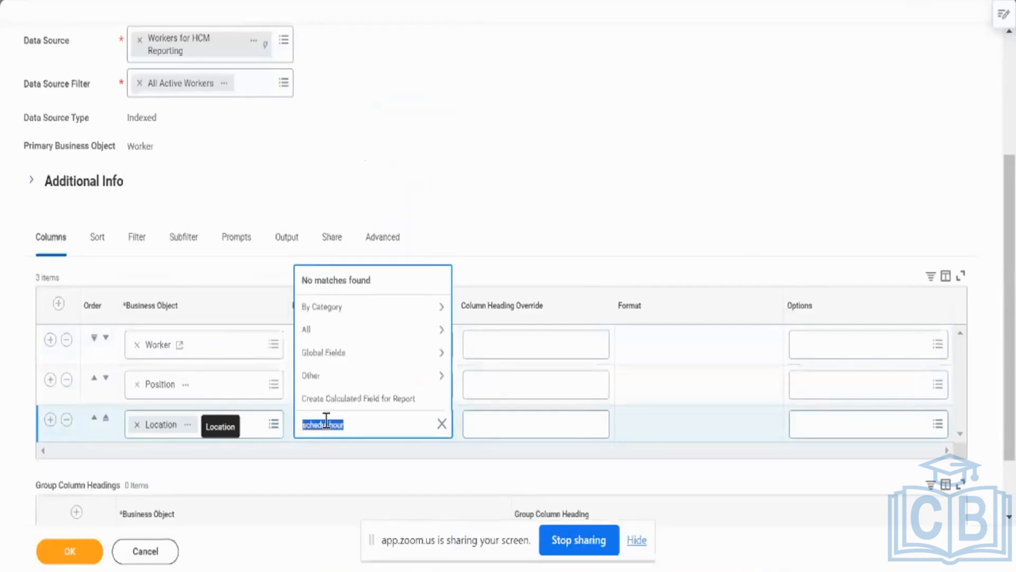
pyautogui.press('Right')
pyautogui.press('Return')
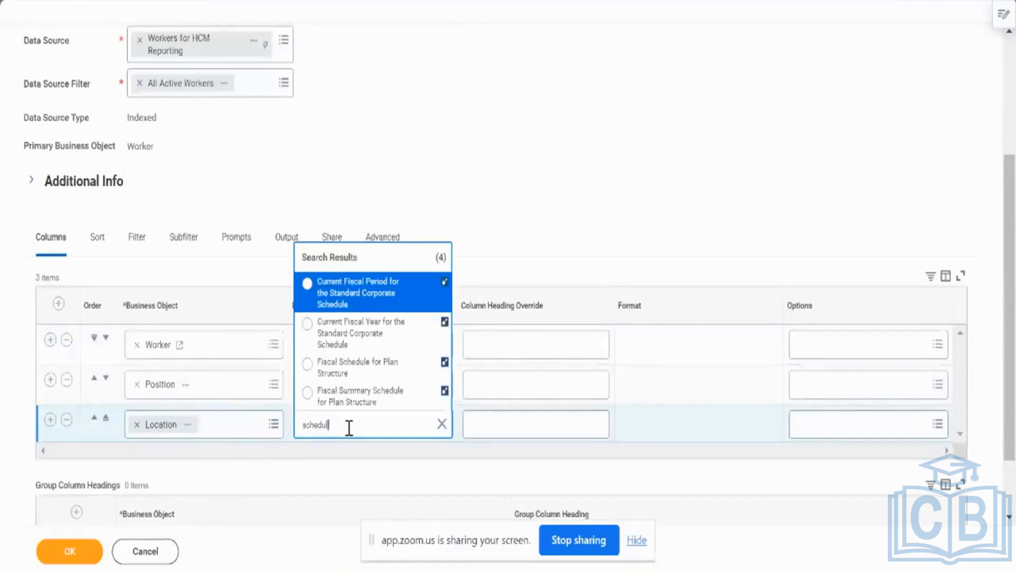
pyautogui.doubleClick(350, 426)
pyautogui.write('hour')
pyautogui.press('Return')
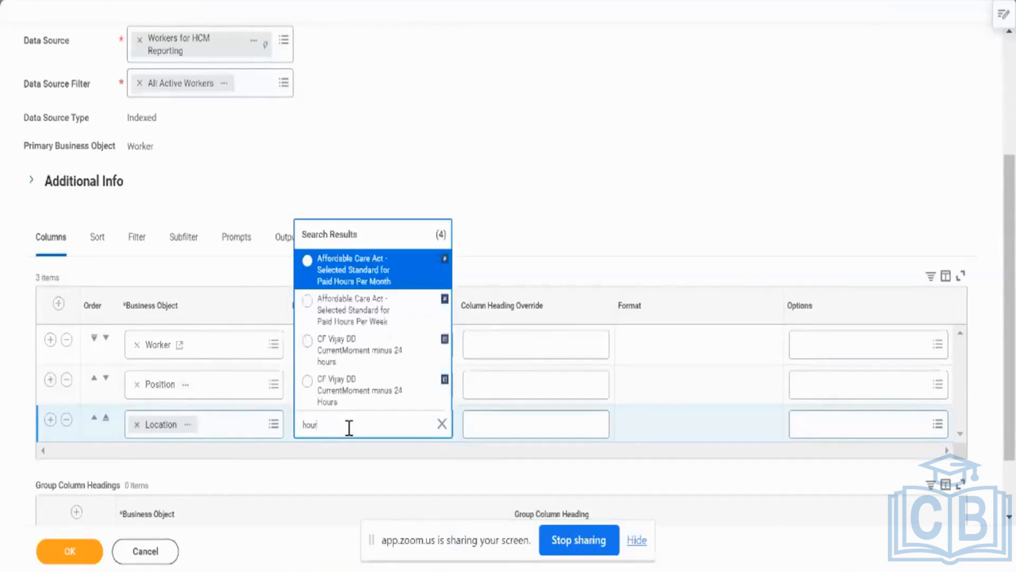
# View the Location report field's details in a new tab and open its related business object Location.
pyautogui.rightClick(162, 430)
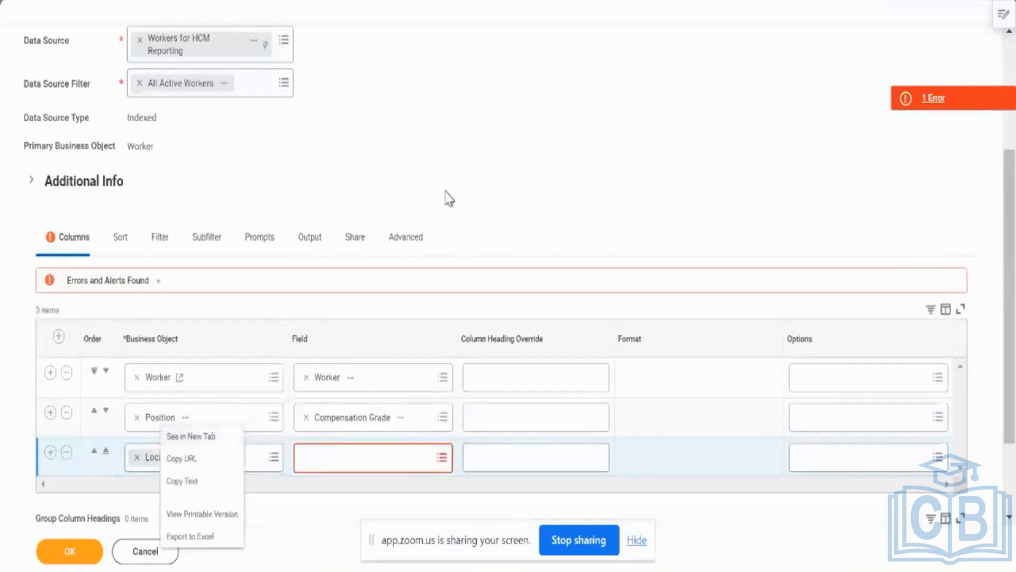
pyautogui.click(209, 437)
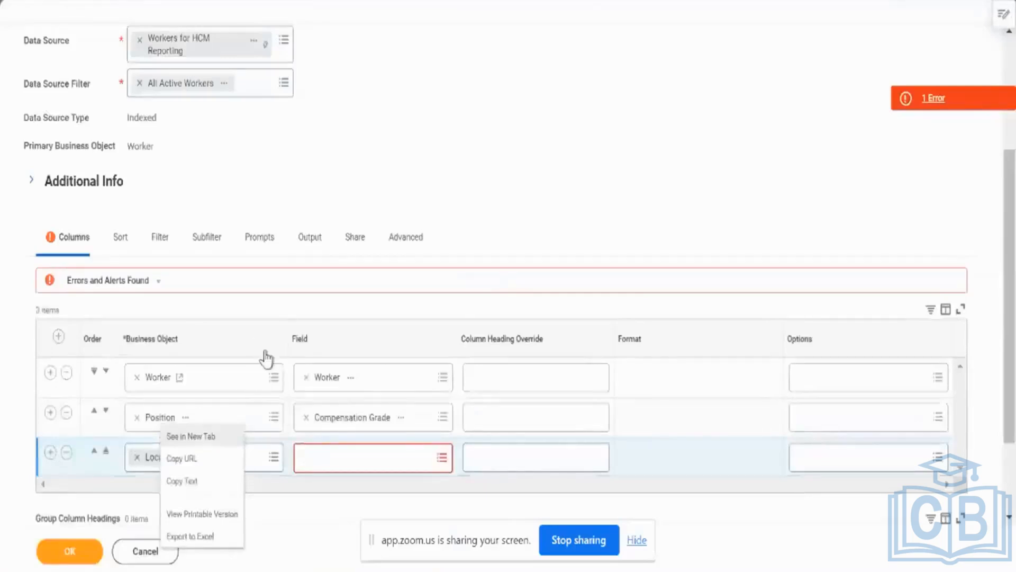
pyautogui.click(265, 357)
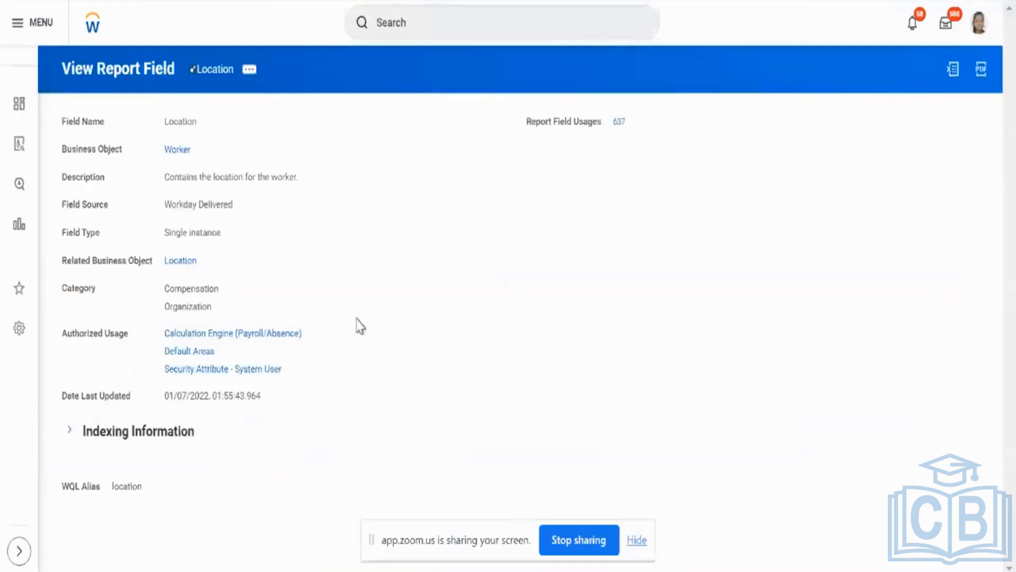
pyautogui.click(173, 263)
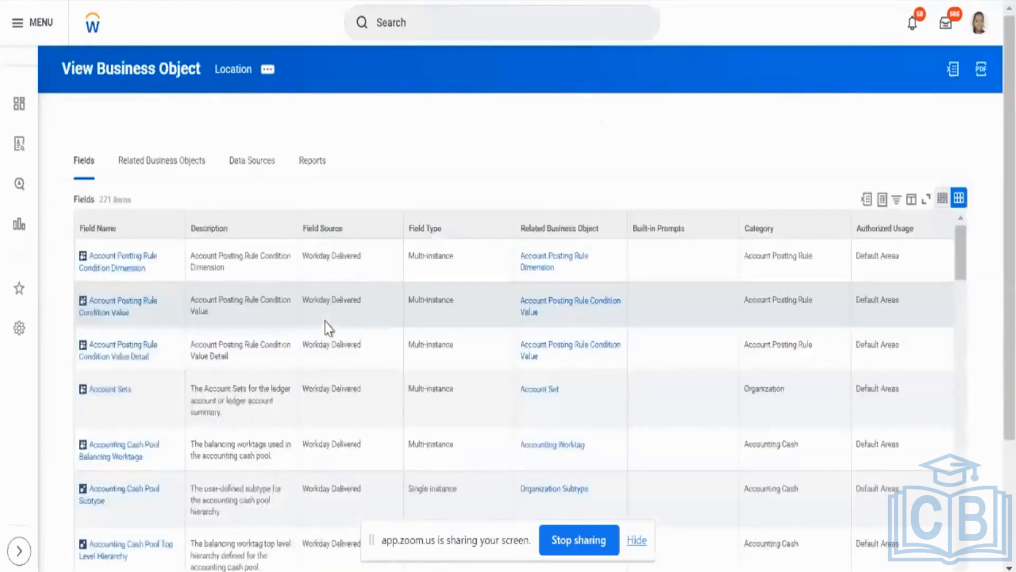
# Search the Field Name filter values of the Location business object for "hour" and "sub".
pyautogui.scroll(-3, 431, 163)
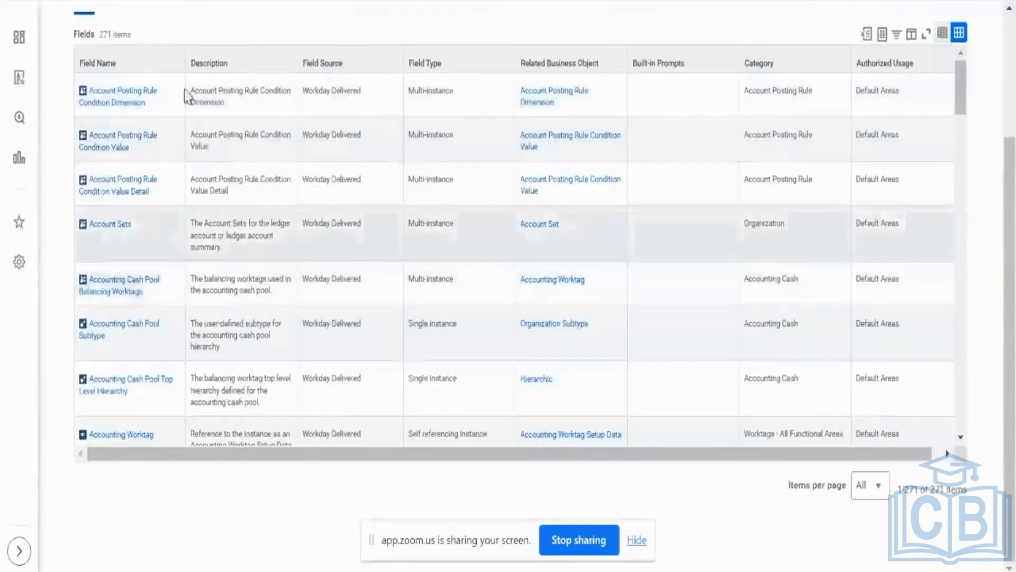
pyautogui.click(136, 64)
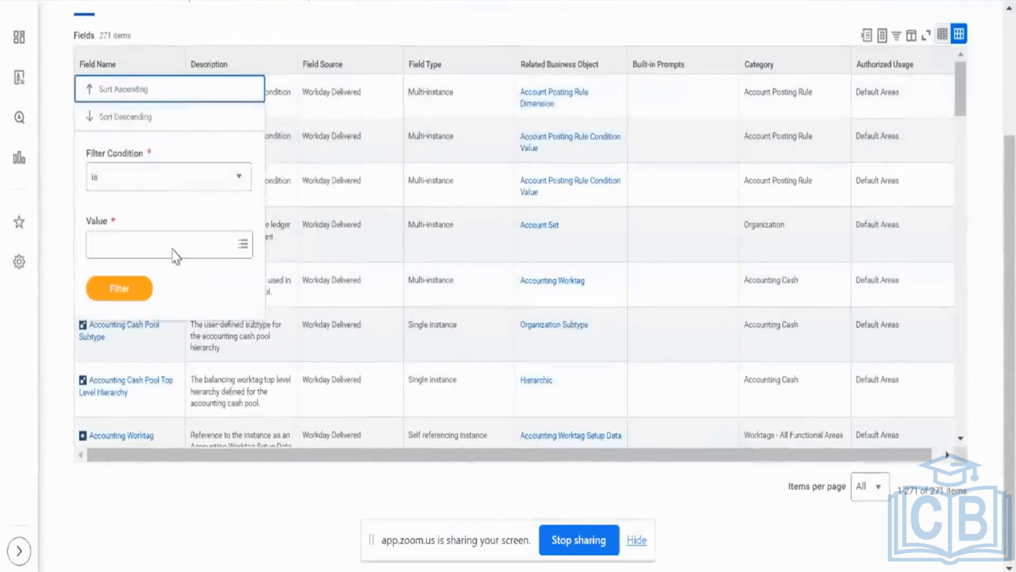
pyautogui.click(173, 246)
pyautogui.write('hour')
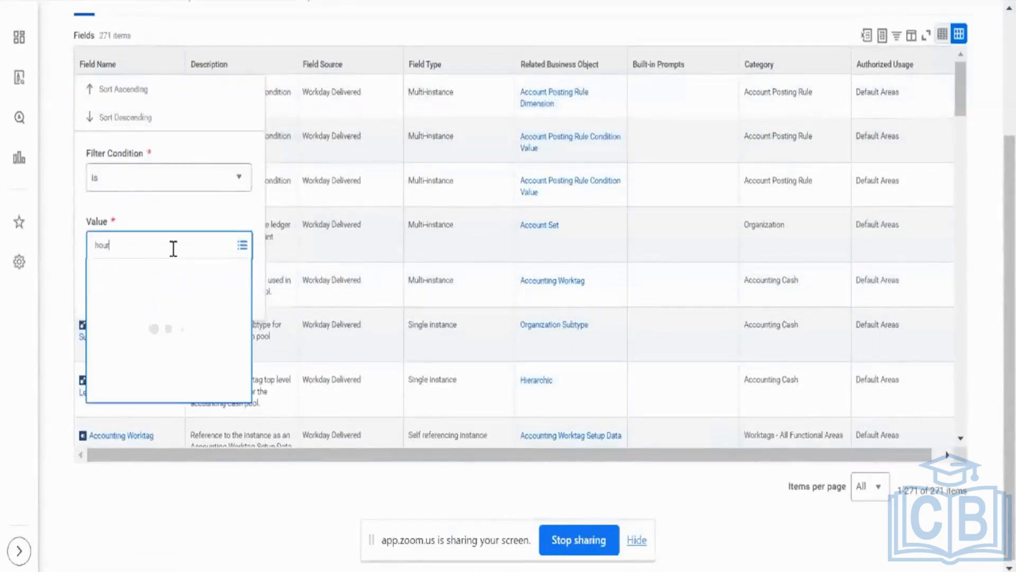
pyautogui.press('Return')
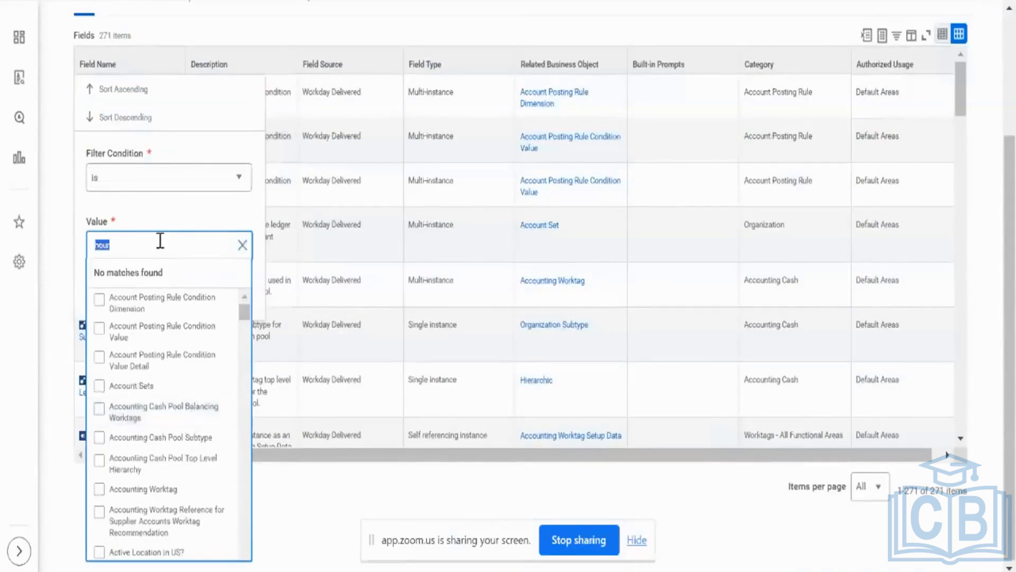
pyautogui.write('sub')
pyautogui.press('Return')
pyautogui.click(269, 20)
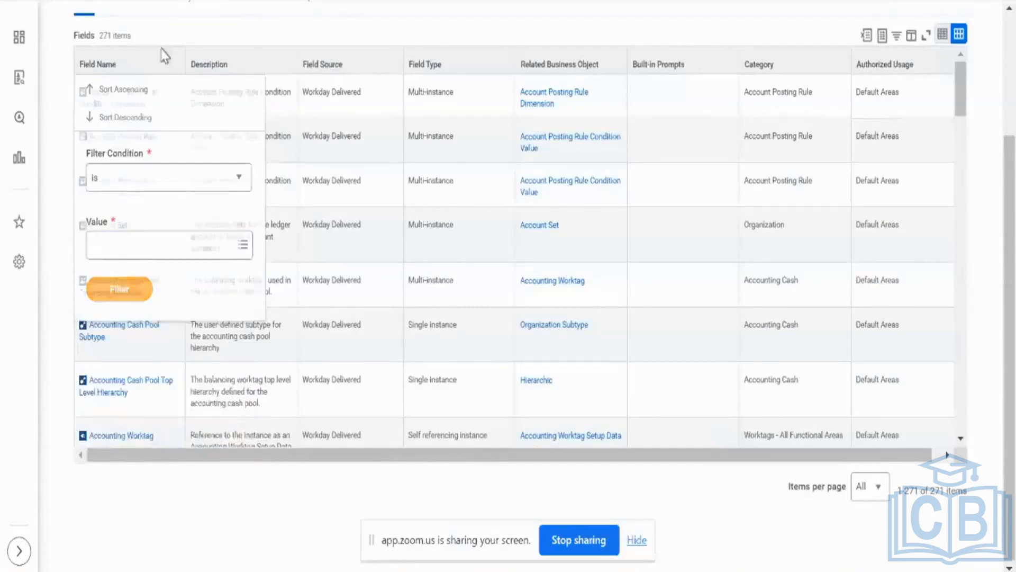
pyautogui.click(141, 67)
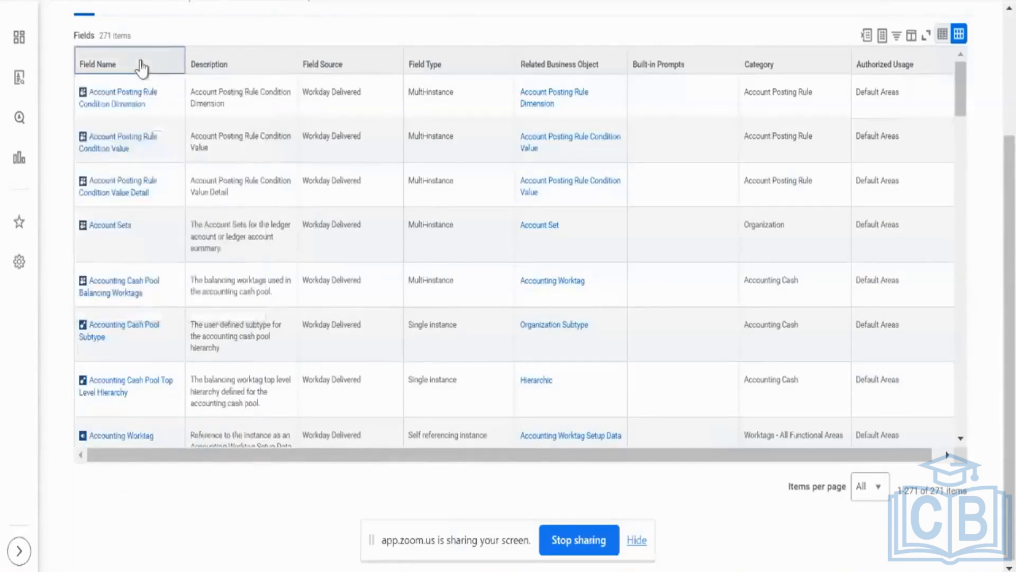
pyautogui.click(141, 67)
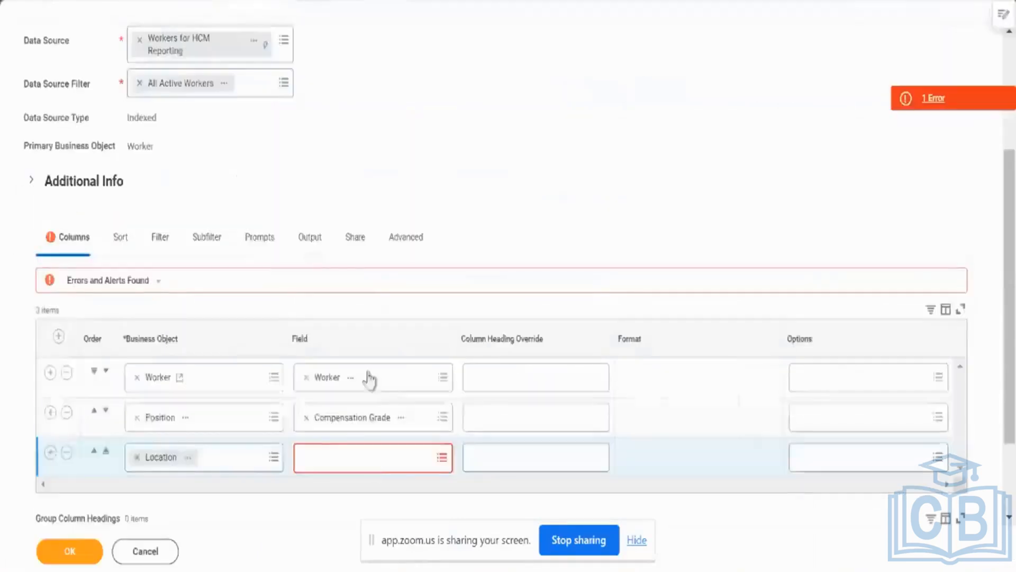
# Check the details of the Addresses report field and set it as the Location row's field.
pyautogui.click(370, 466)
pyautogui.write('addres')
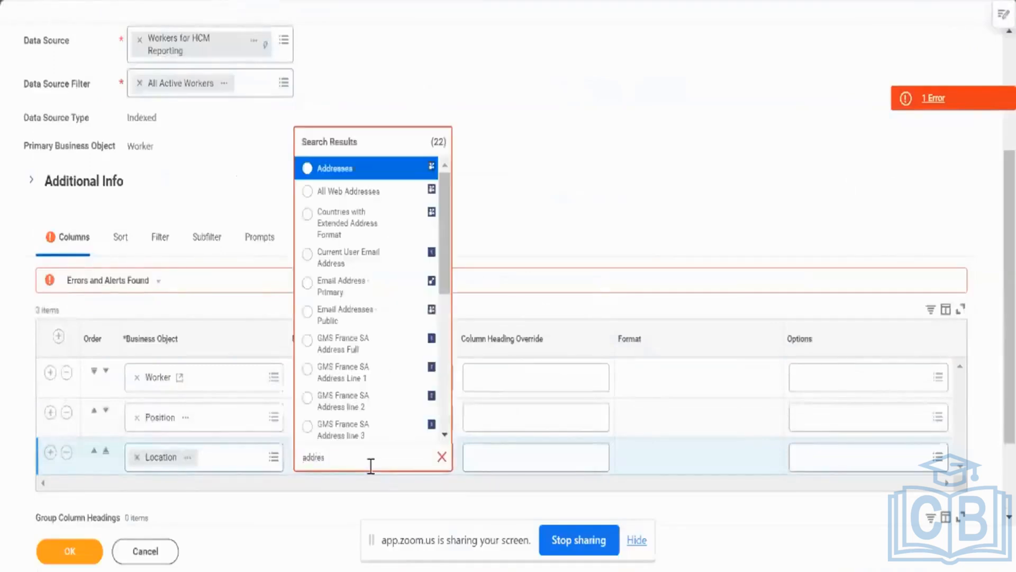
pyautogui.click(411, 169)
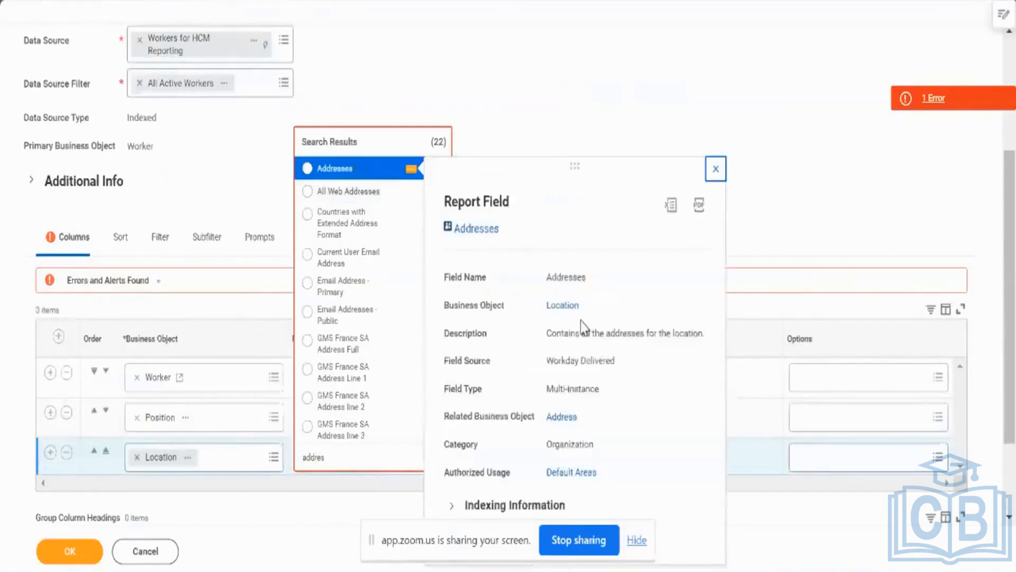
pyautogui.click(371, 170)
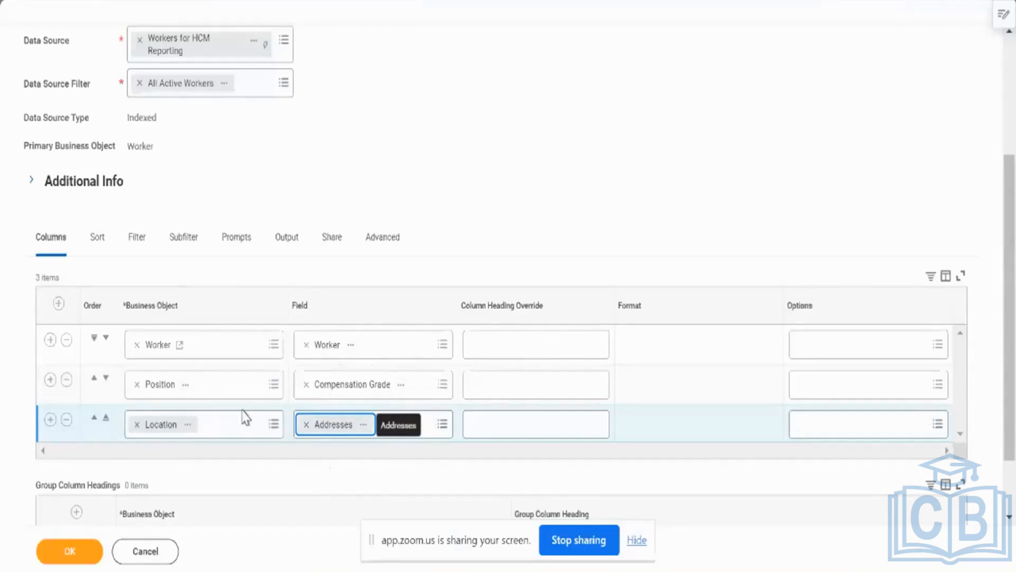
# Examine the Location business object's links to and from related business objects, comparing them with the report's columns.
pyautogui.scroll(-2, 563, 191)
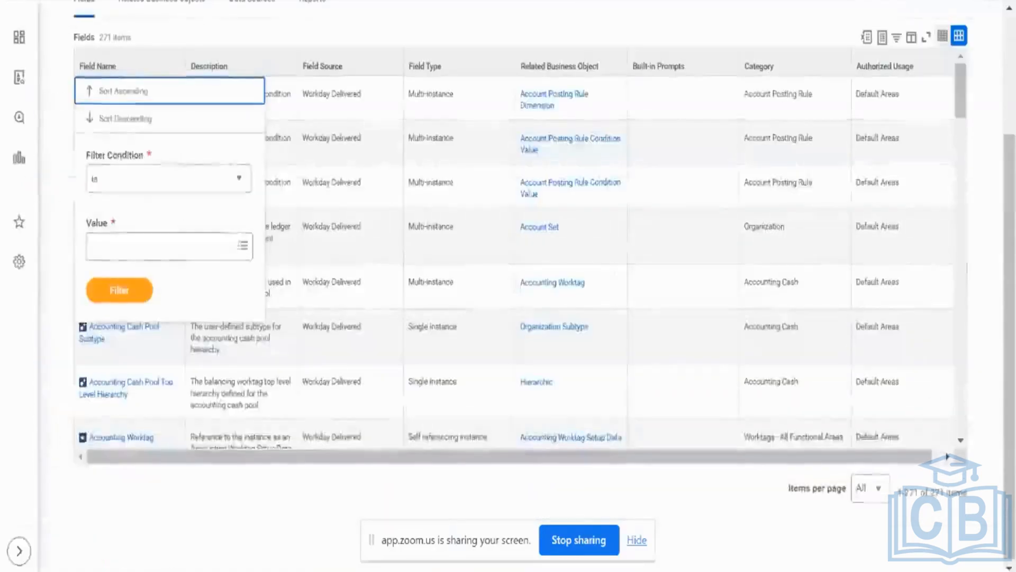
pyautogui.scroll(3, 288, 45)
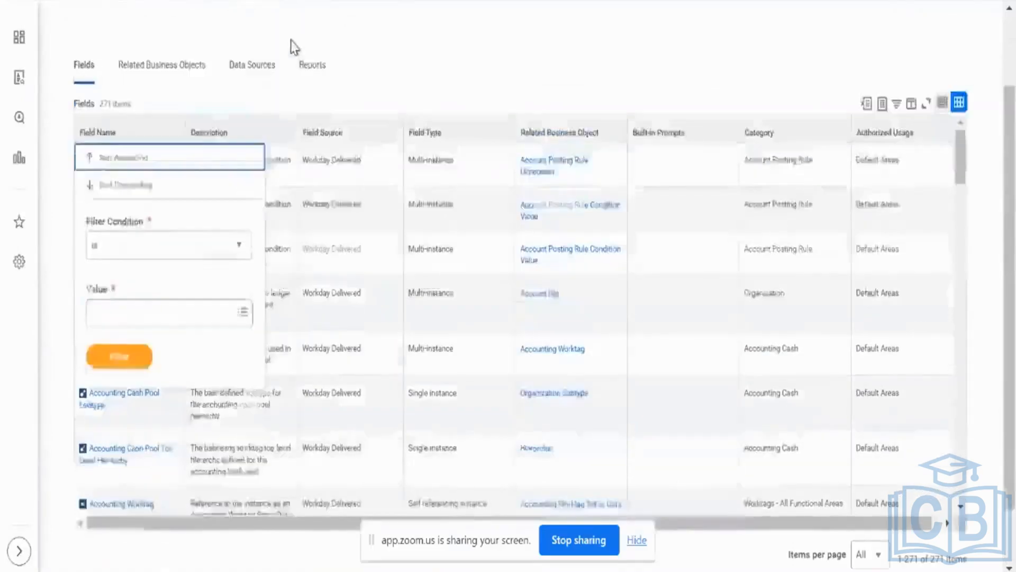
pyautogui.click(137, 163)
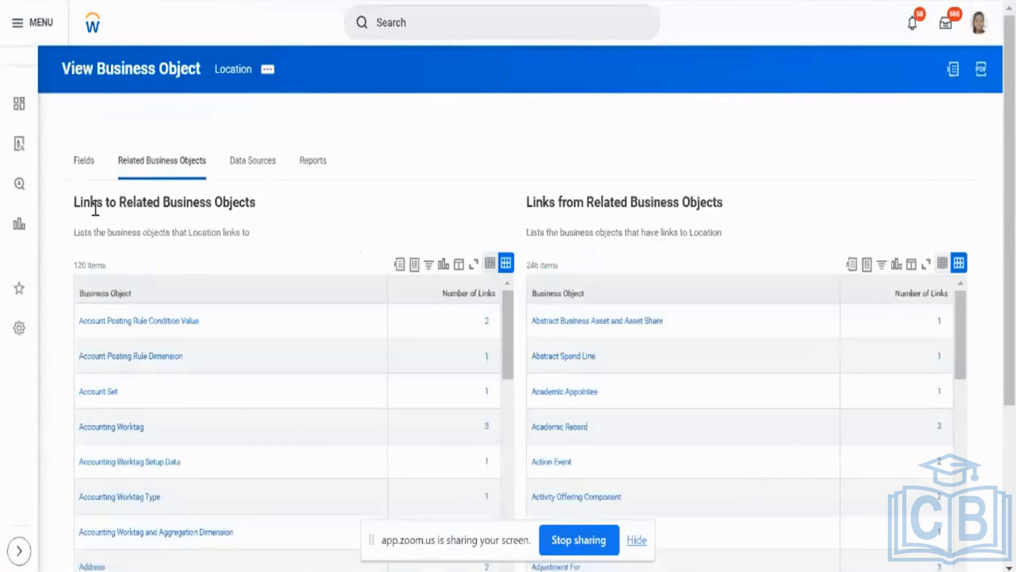
pyautogui.tripleClick(100, 208)
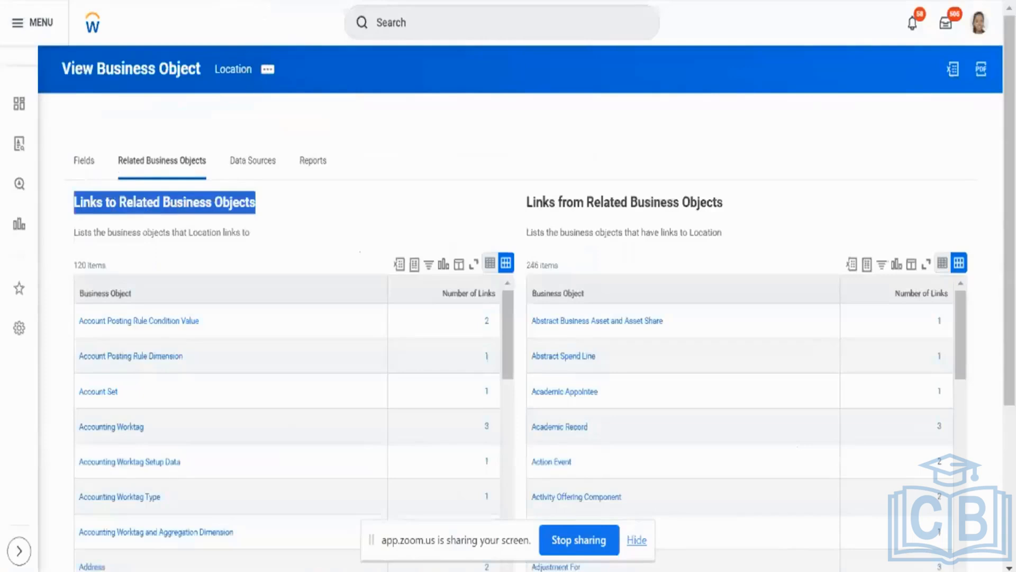
pyautogui.click(266, 0)
pyautogui.scroll(2, 177, 87)
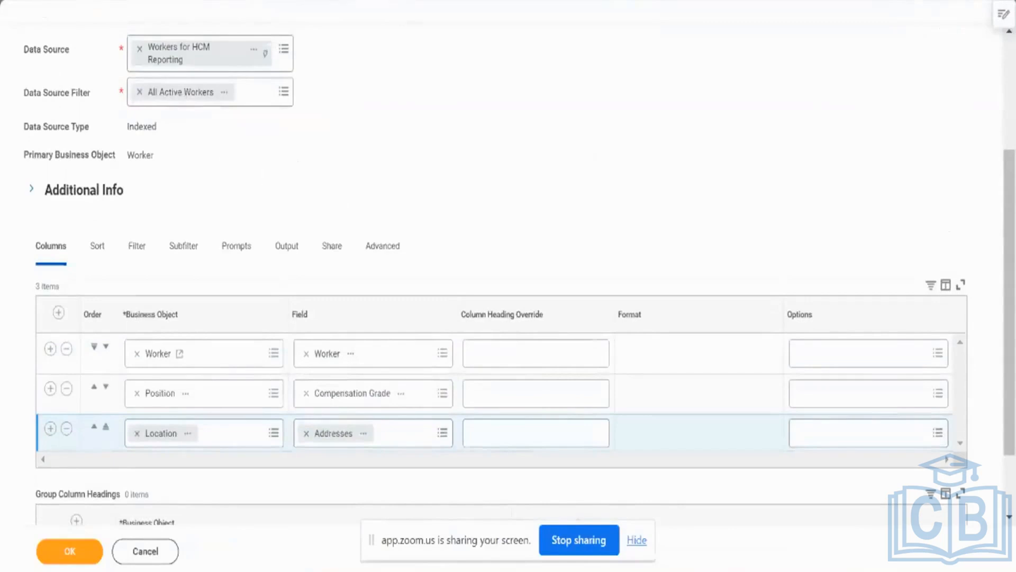
pyautogui.click(400, 0)
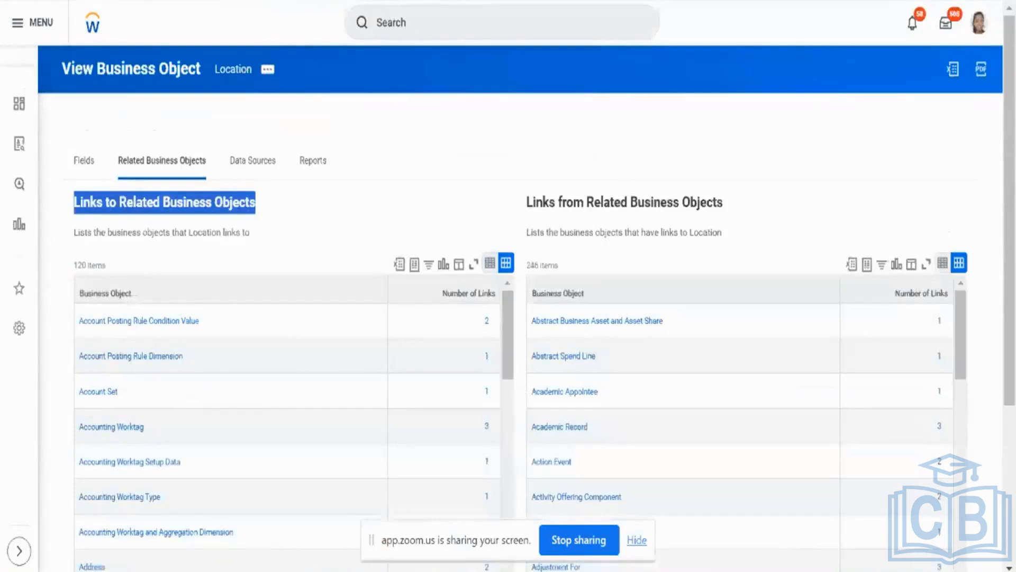
# Return to the custom report, save its definition and review the saved column list.
pyautogui.click(354, 2)
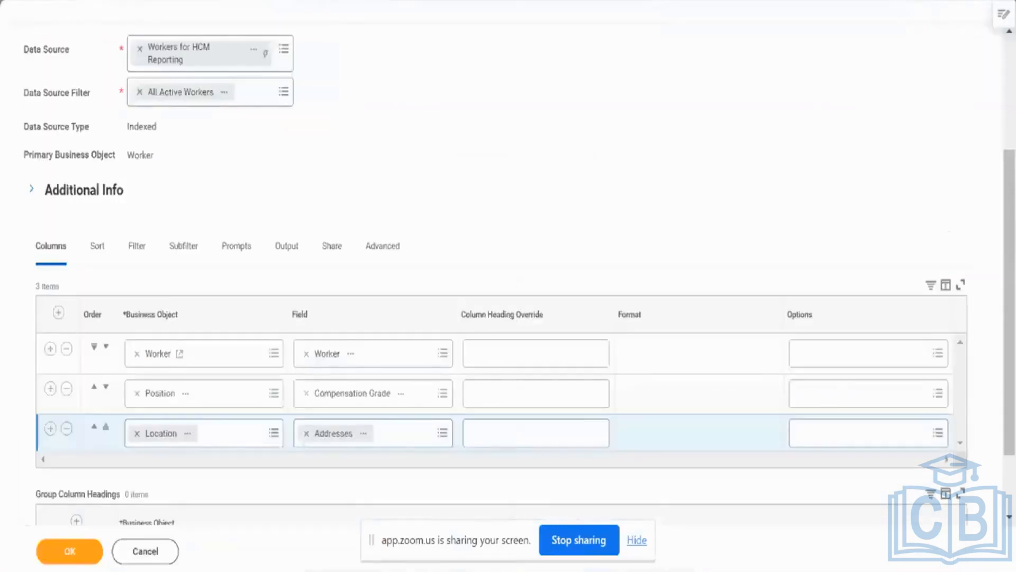
pyautogui.click(73, 552)
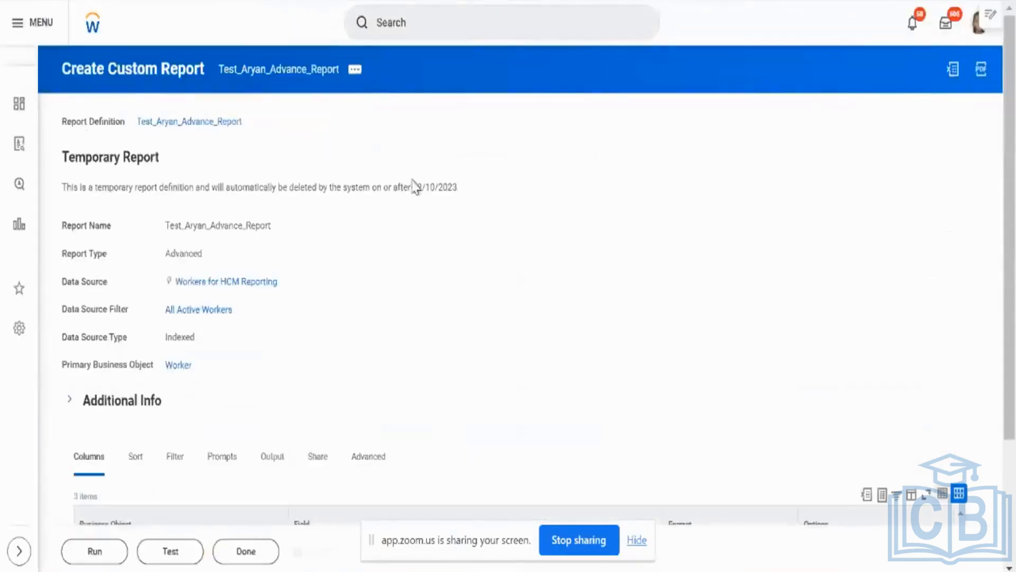
pyautogui.scroll(-3, 370, 375)
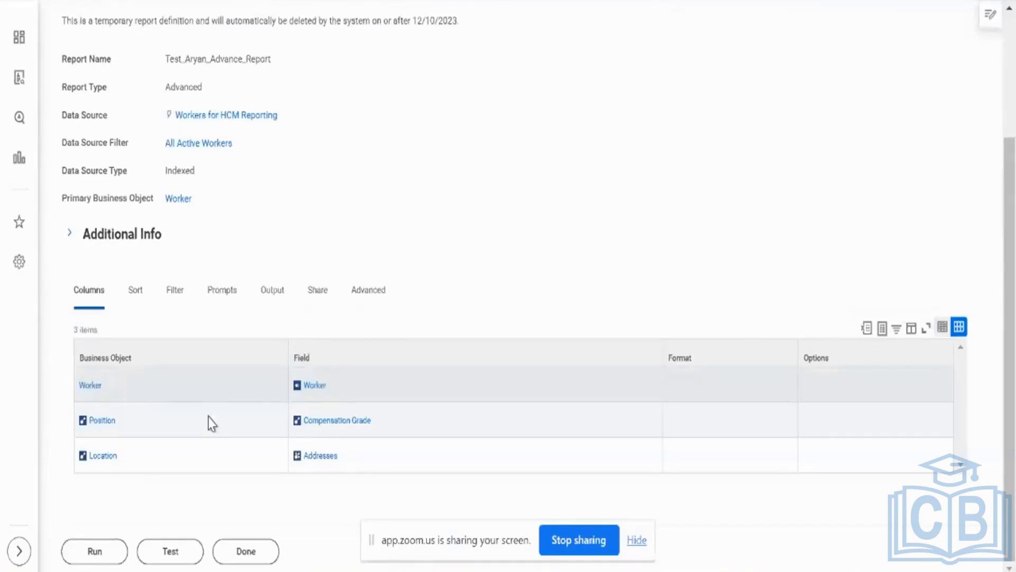
# Review the saved report's sort and group settings and its grouping and totaling options.
pyautogui.click(134, 305)
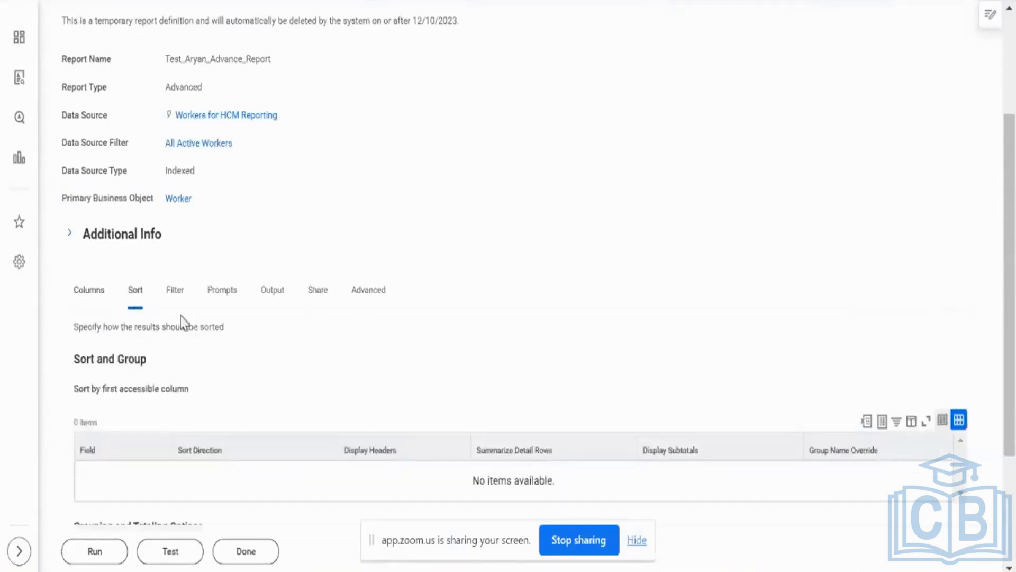
pyautogui.scroll(-1, 314, 361)
pyautogui.scroll(-2, 314, 361)
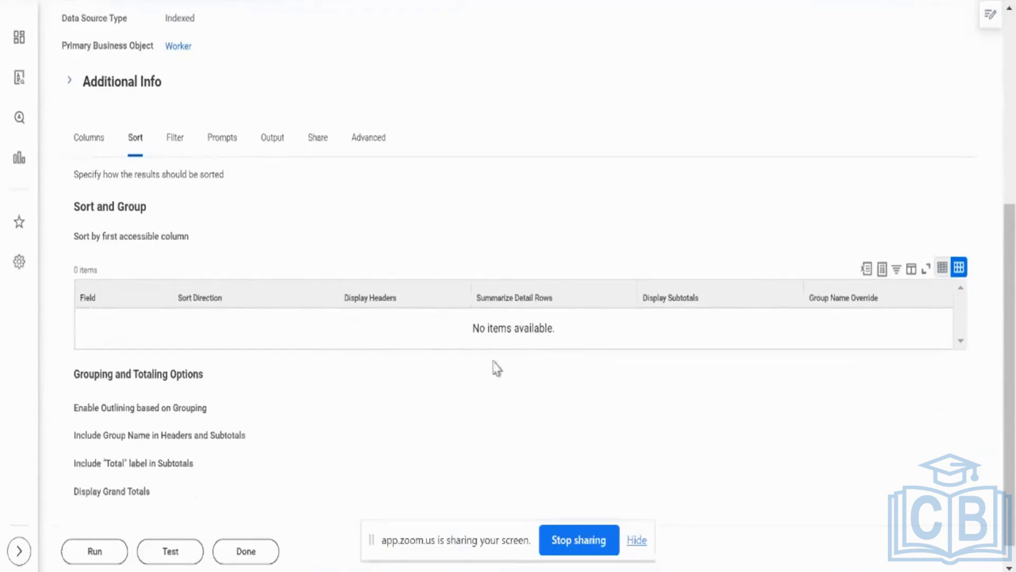
pyautogui.scroll(6, 395, 234)
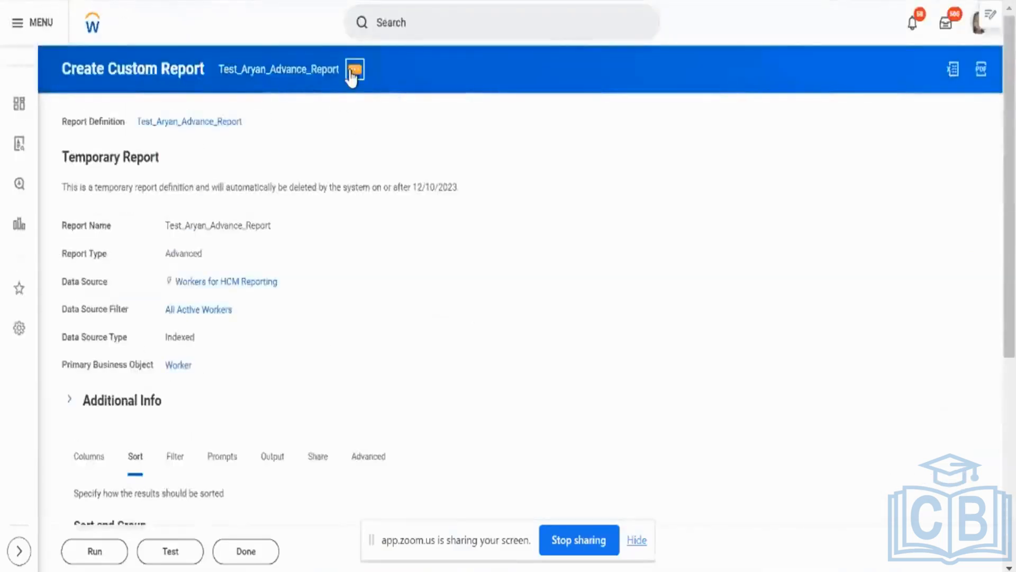
# Reopen the saved custom report for editing.
pyautogui.click(353, 71)
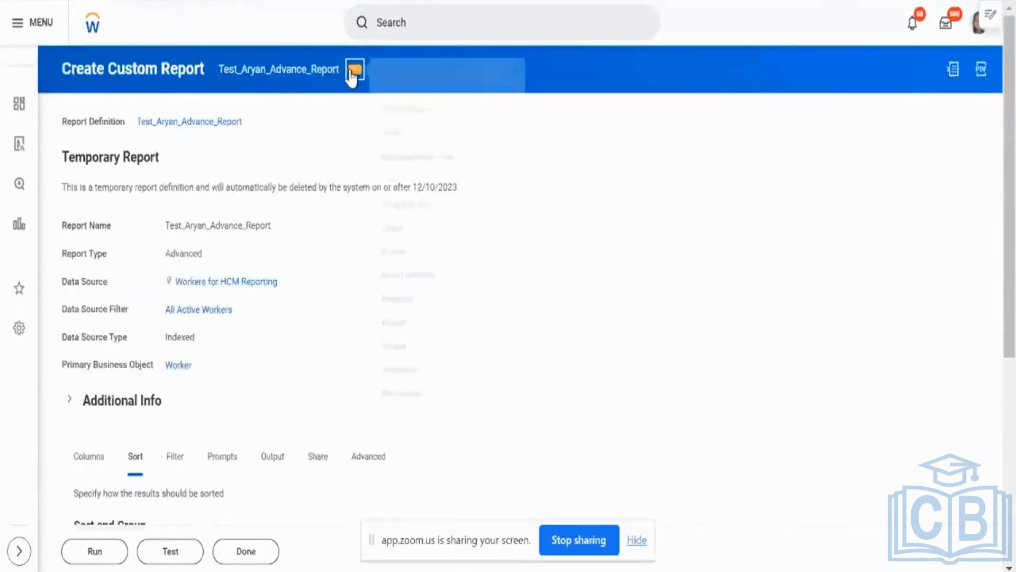
pyautogui.moveTo(418, 127)
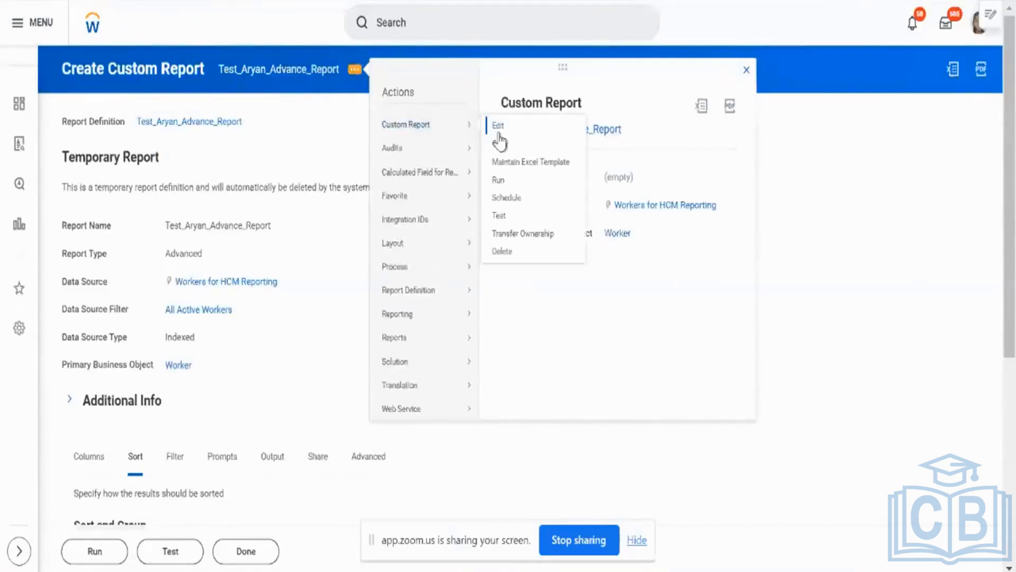
pyautogui.click(497, 131)
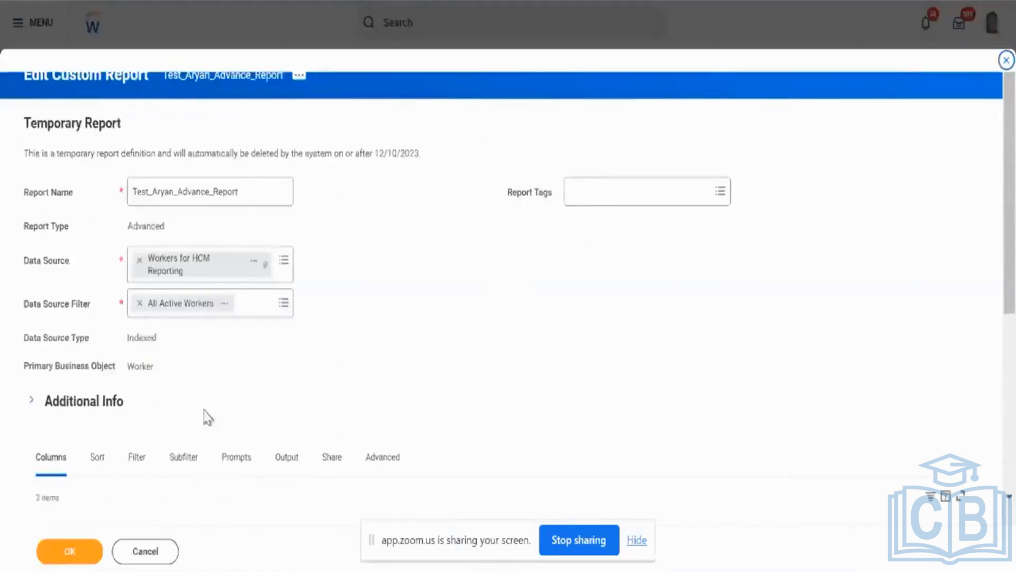
# Examine the editable report's sort, filter and subfilter options, including filtering on instances and on aggregations.
pyautogui.click(98, 456)
pyautogui.scroll(-8, 322, 356)
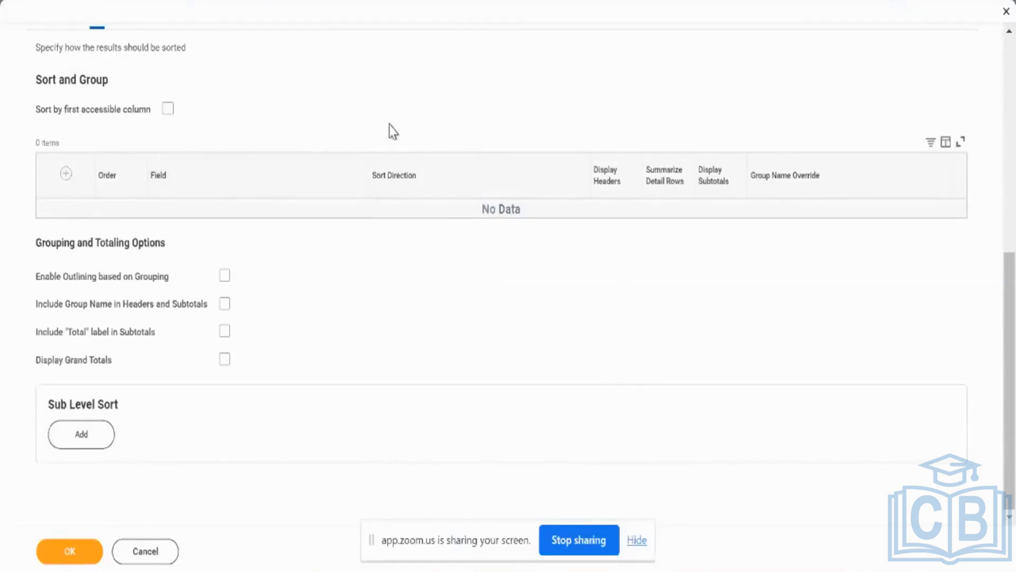
pyautogui.scroll(2, 389, 127)
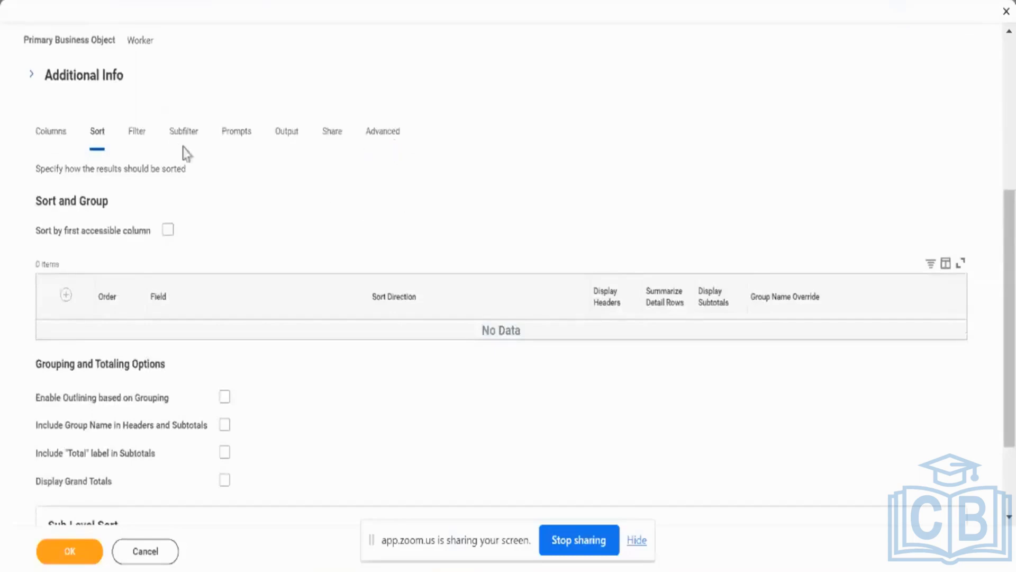
pyautogui.click(140, 144)
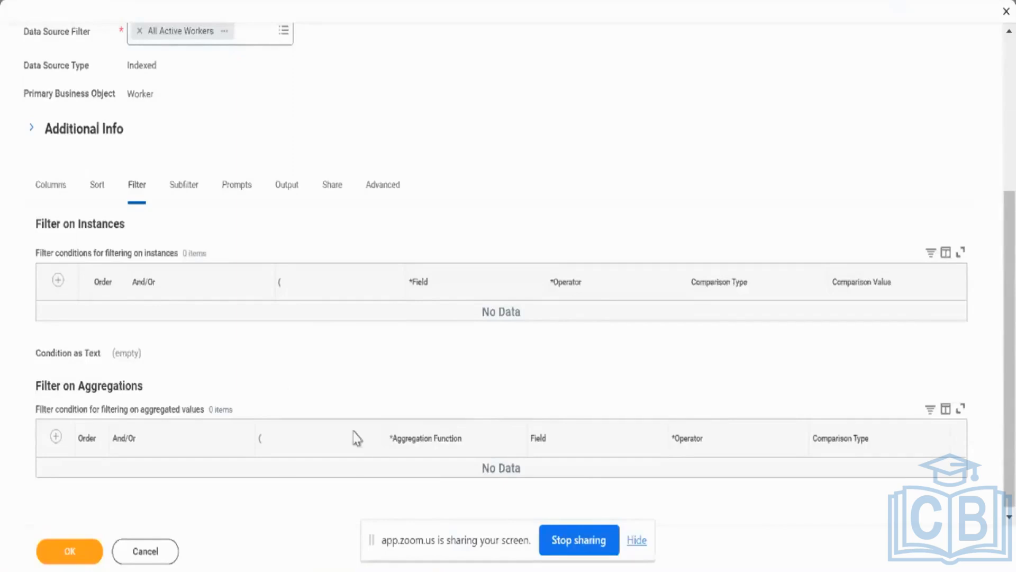
pyautogui.click(191, 194)
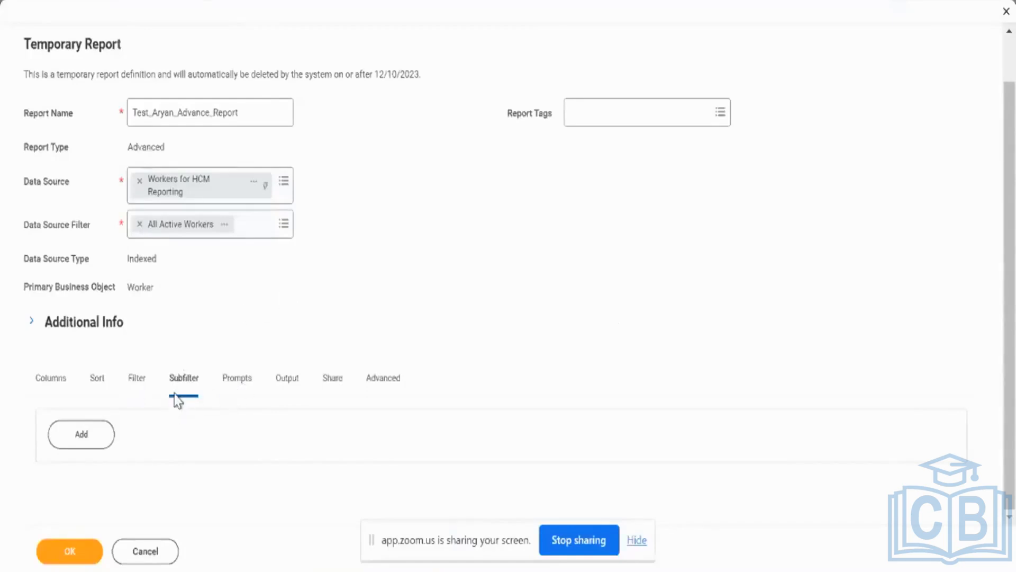
# Examine the report's prompt settings, including the explanation of Populate Undefined Prompt Defaults and the prompt defaults grid.
pyautogui.click(231, 380)
pyautogui.scroll(-5, 231, 386)
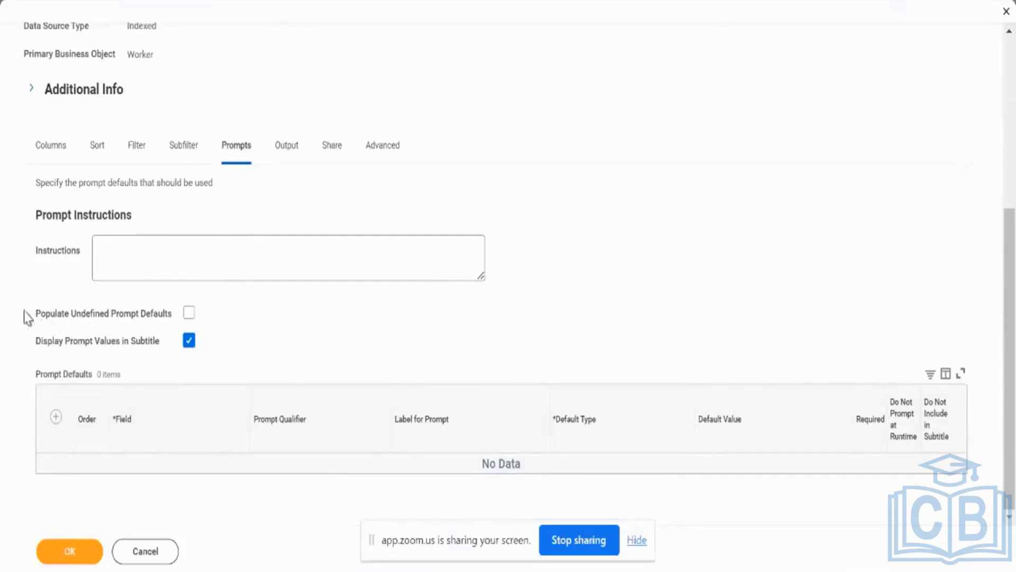
pyautogui.scroll(2, 33, 327)
pyautogui.scroll(3, 33, 327)
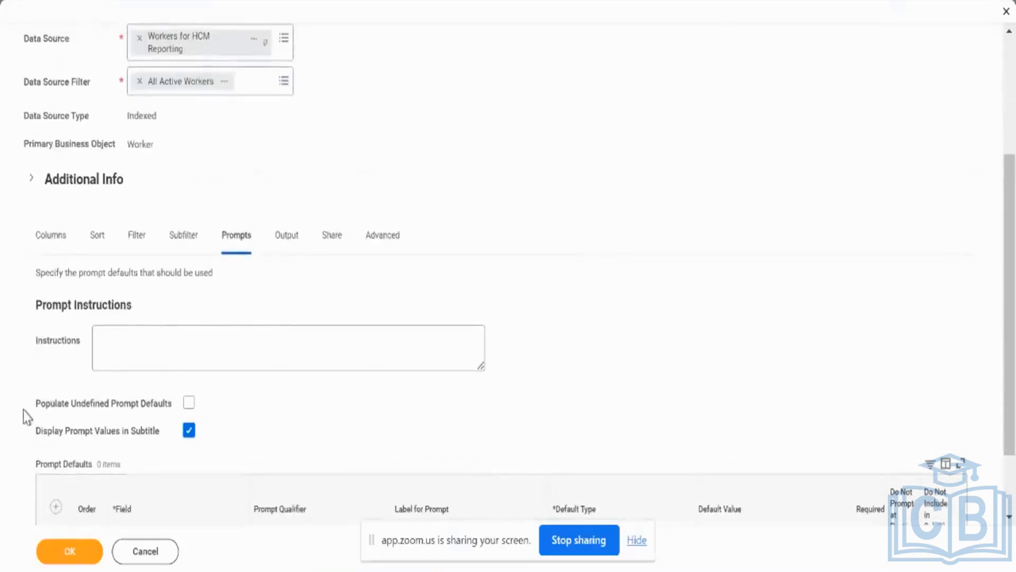
pyautogui.moveTo(23, 410); pyautogui.dragTo(145, 414)
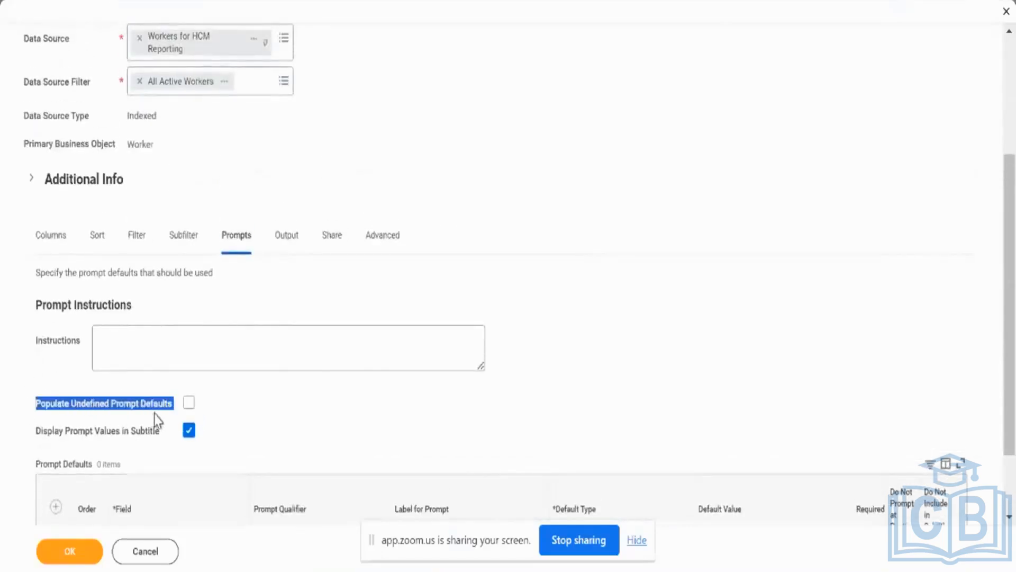
pyautogui.moveTo(156, 420)
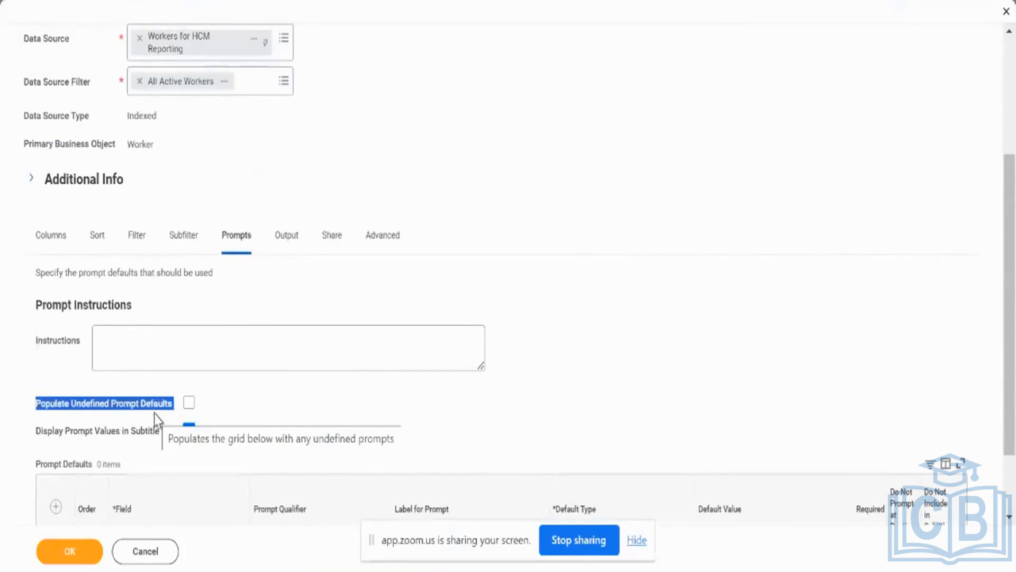
pyautogui.scroll(-2, 388, 365)
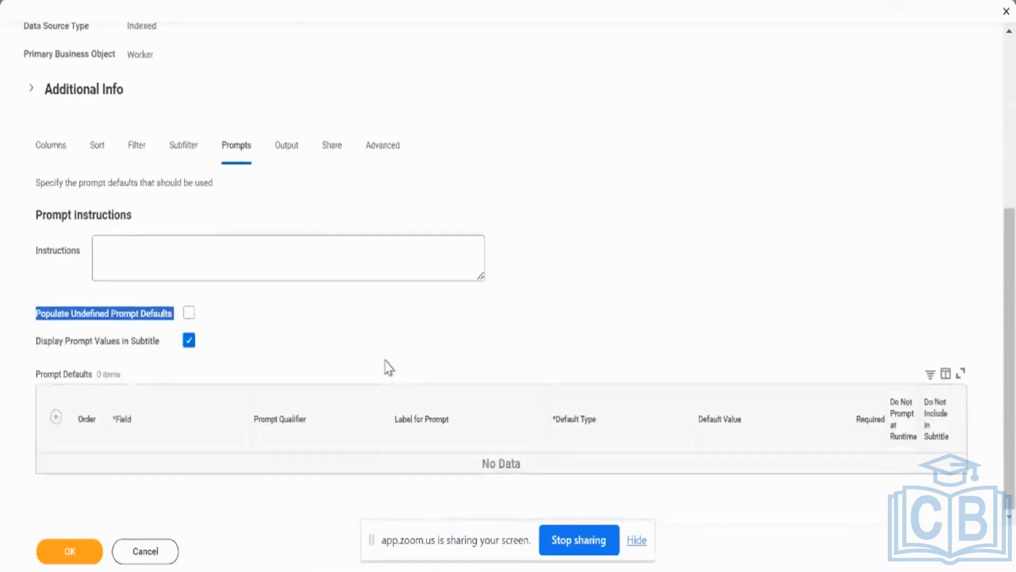